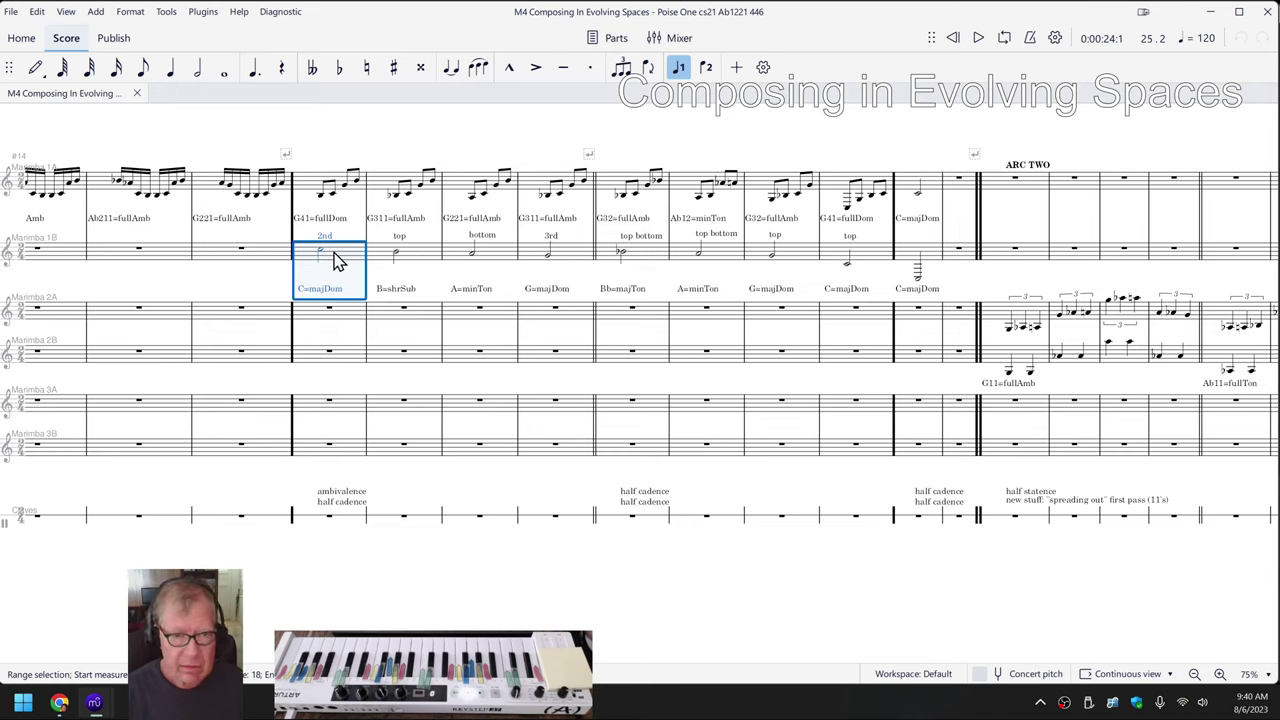
Play a passage of Poise One, then switch to Grace One mixed and play its themes 1 and 2
key("space")
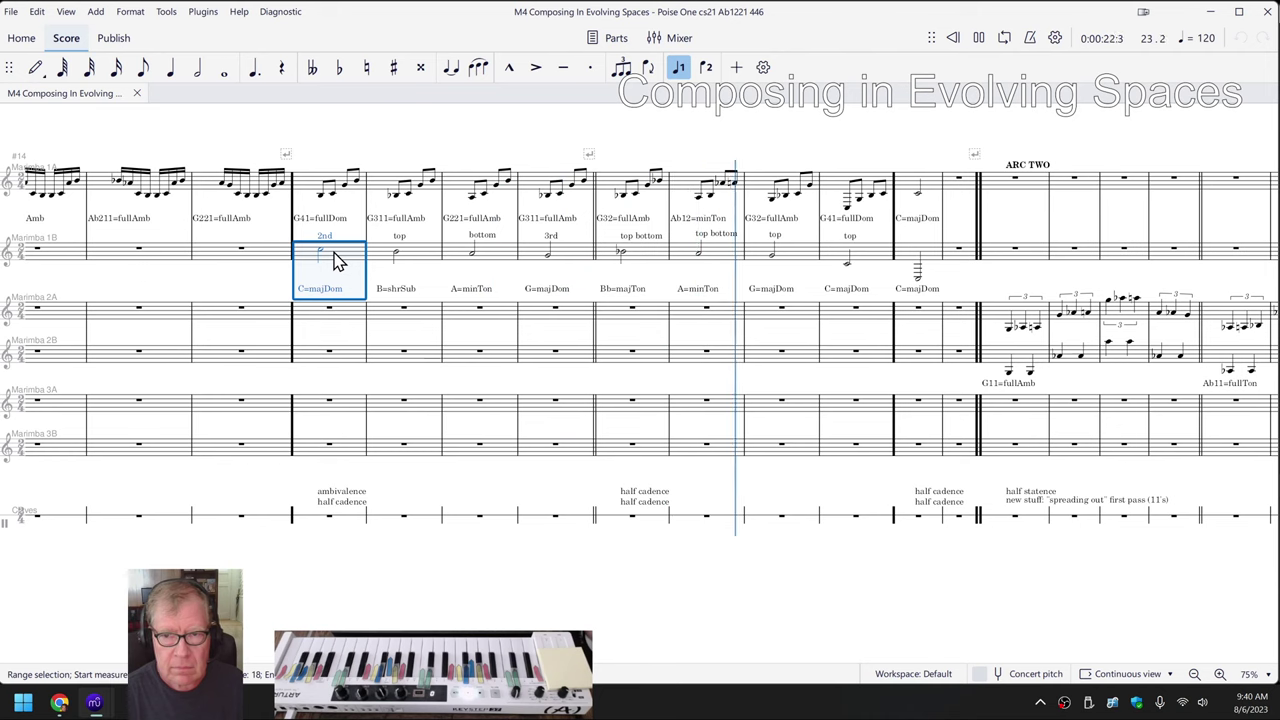
key("space")
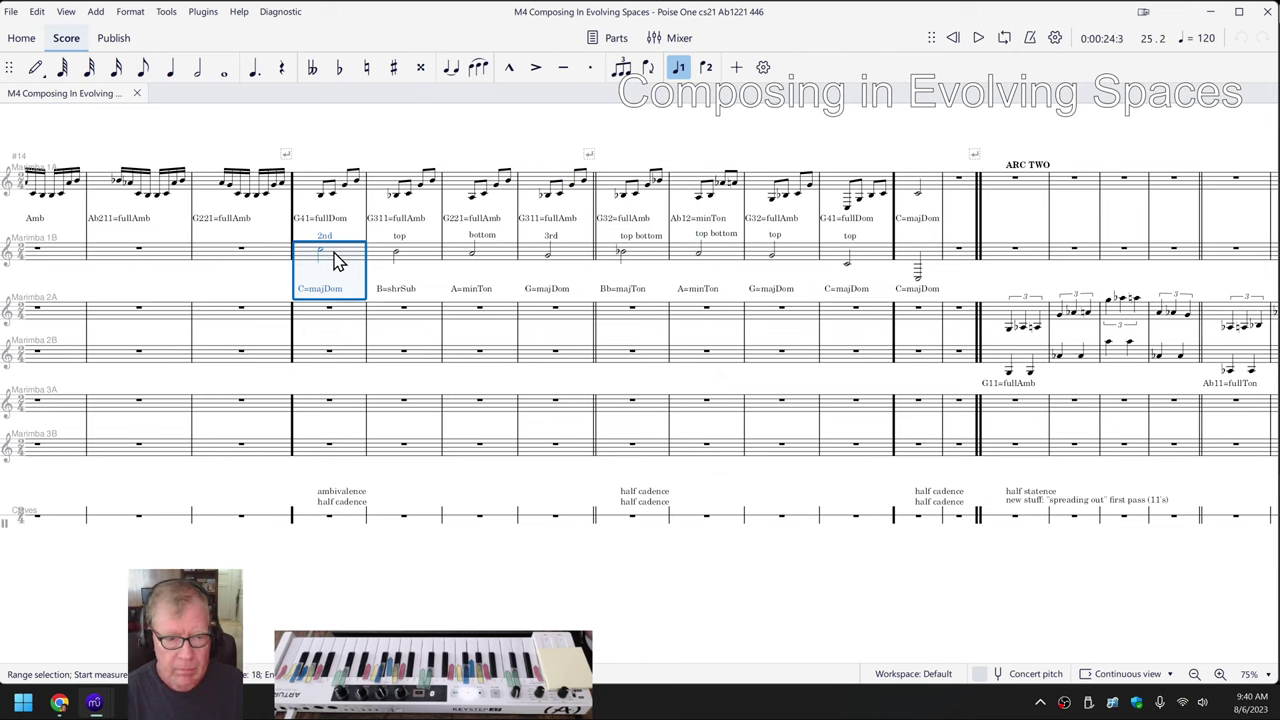
mouse_move(94, 706)
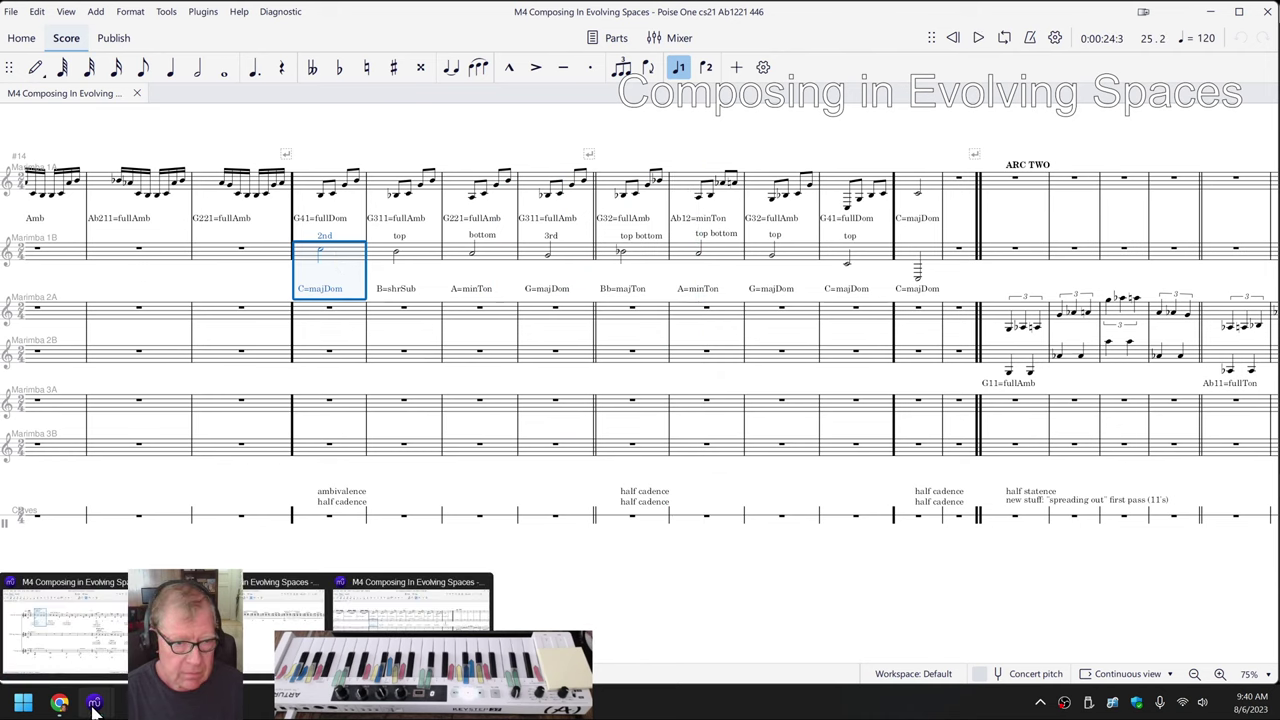
left_click(65, 625)
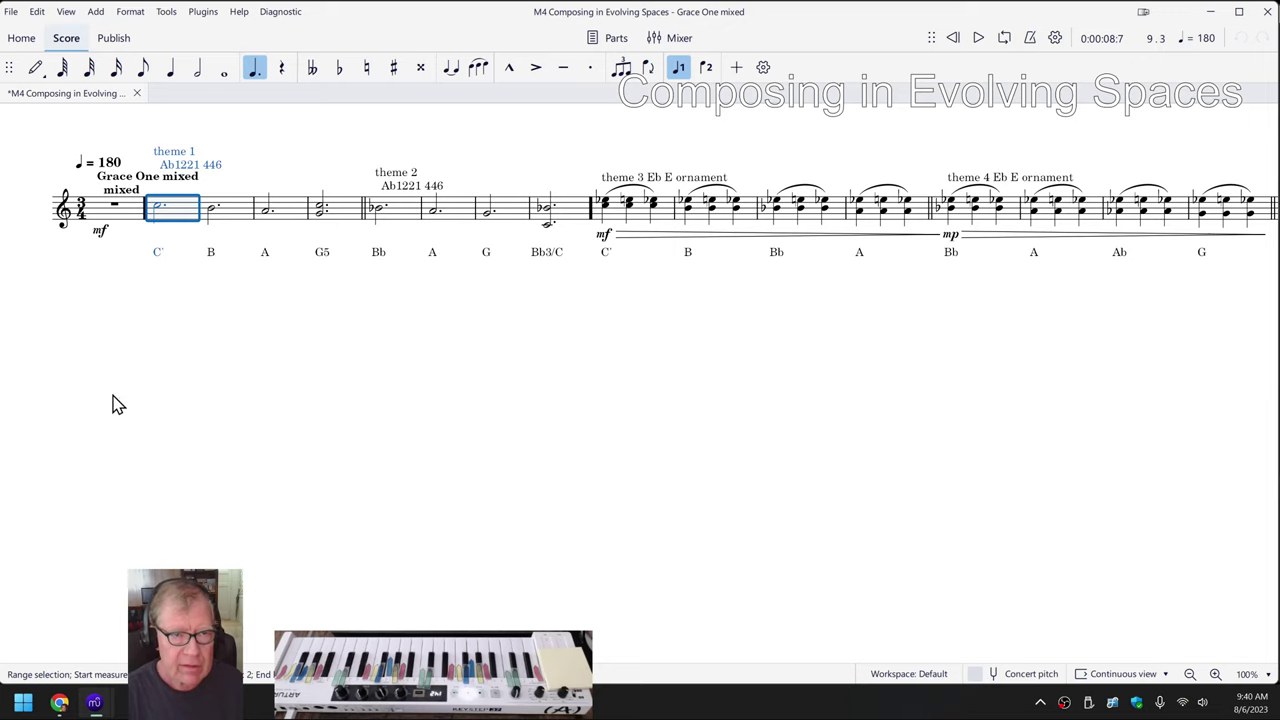
key("space")
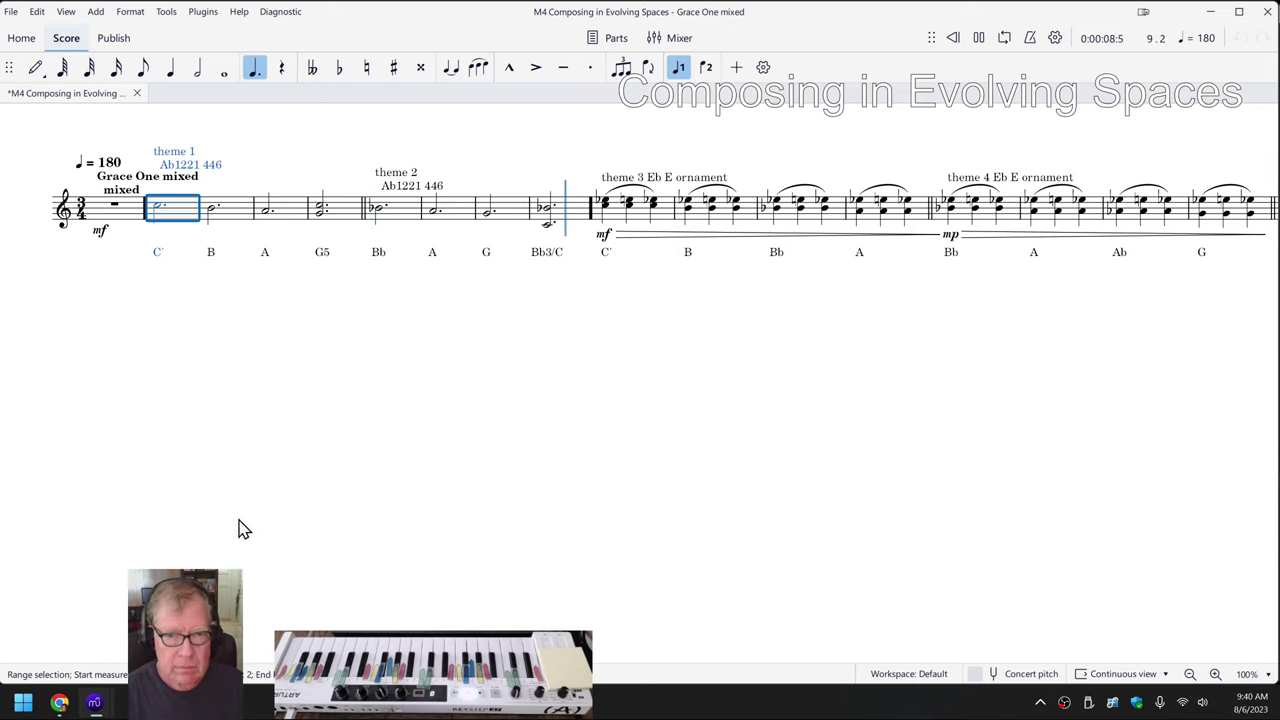
Switch to Grace Two mixed and play its opening main theme one through 'two' bars from the start
mouse_move(94, 700)
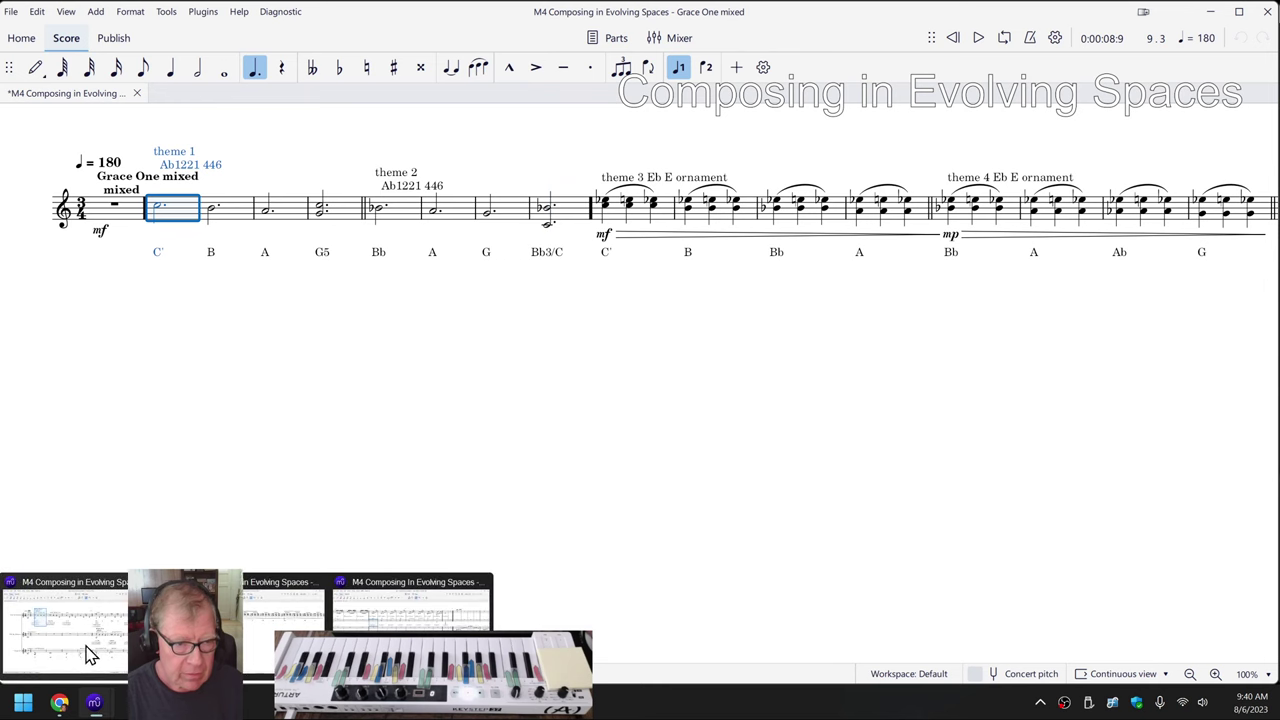
left_click(88, 655)
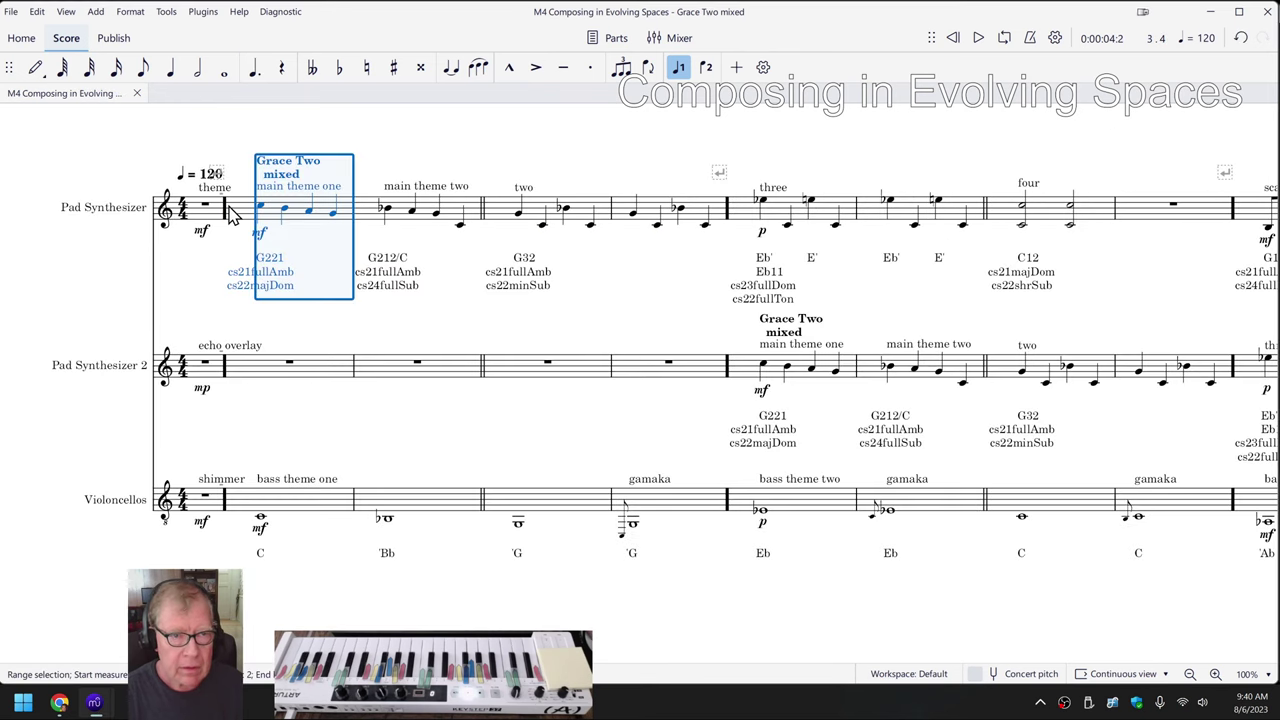
left_click(185, 278)
key("space")
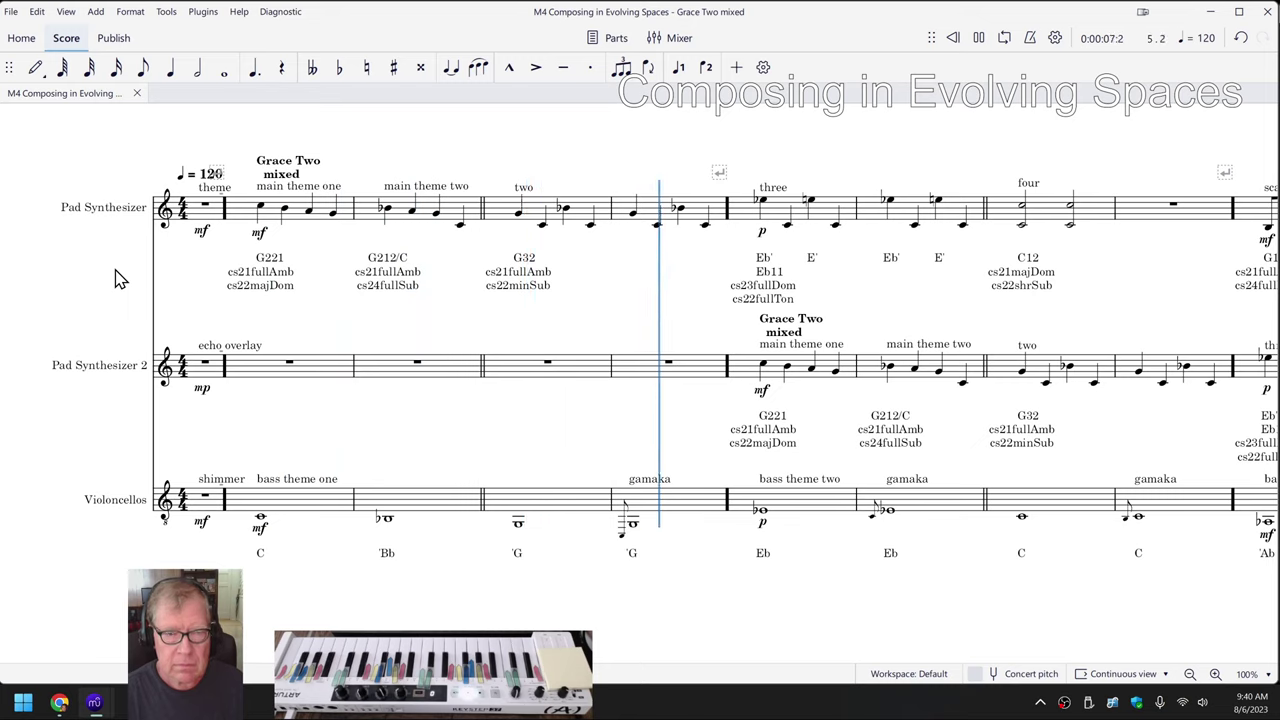
key("space")
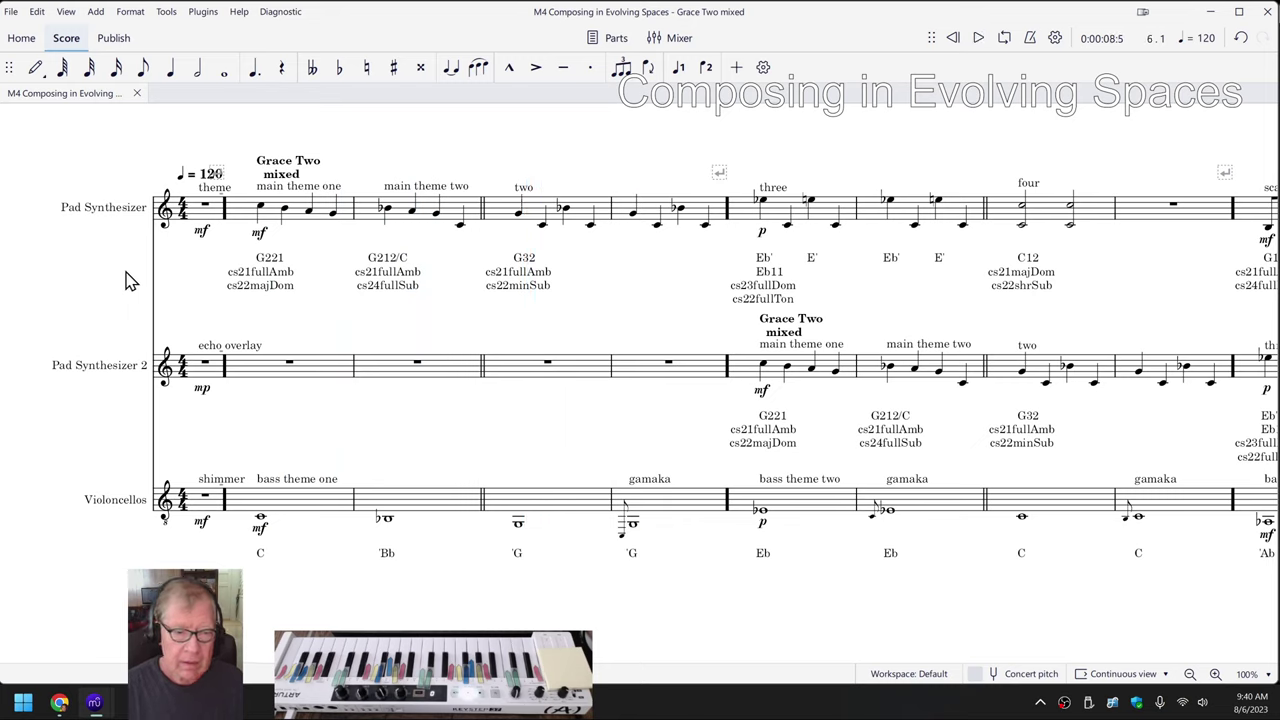
Bring the Google Sheets session notes for Composing in Evolving Spaces to the front
left_click(60, 705)
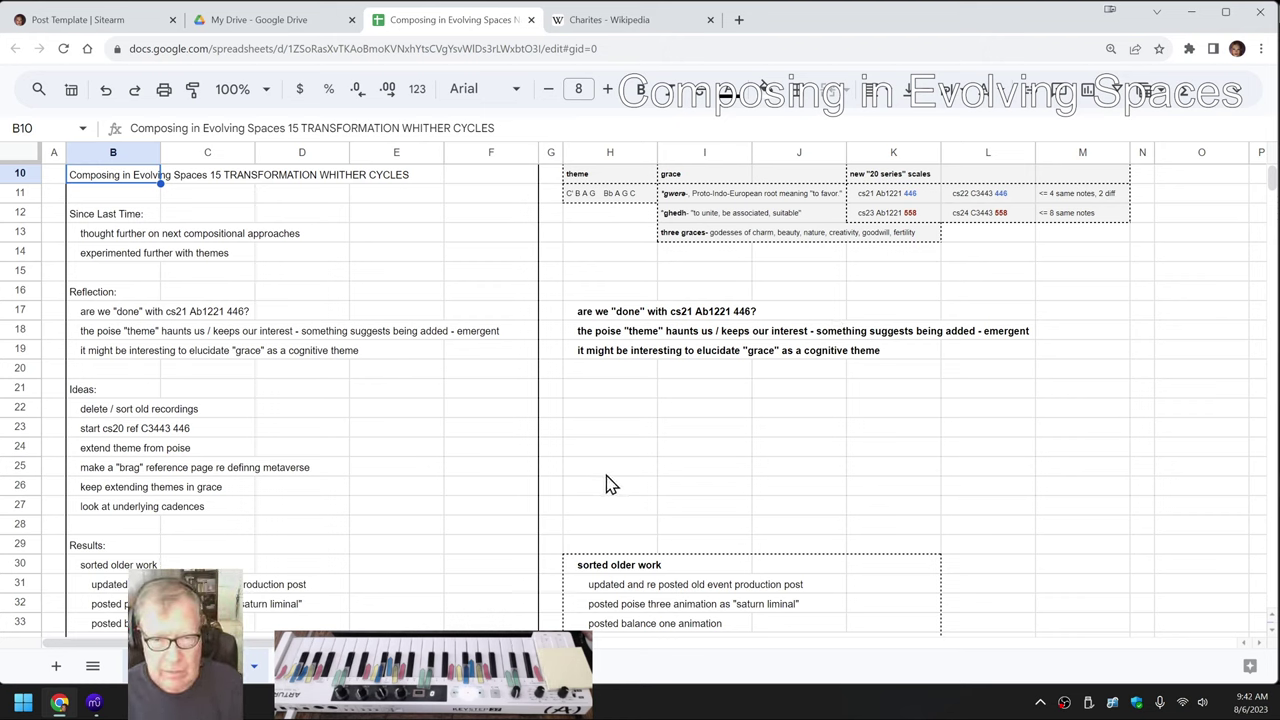
Review the Results notes on exploring 3D models and the Grace One mixed score, then return to Grace One
scroll(610, 485, "down", 3)
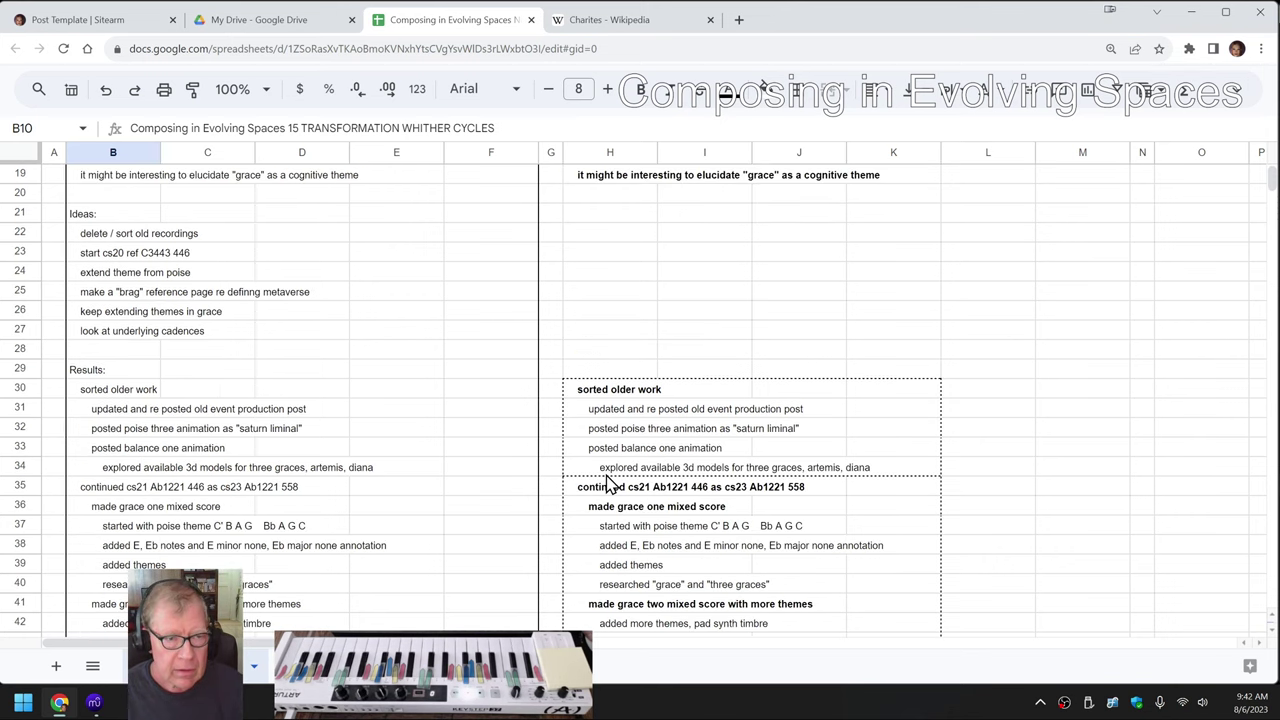
scroll(610, 485, "down", 3)
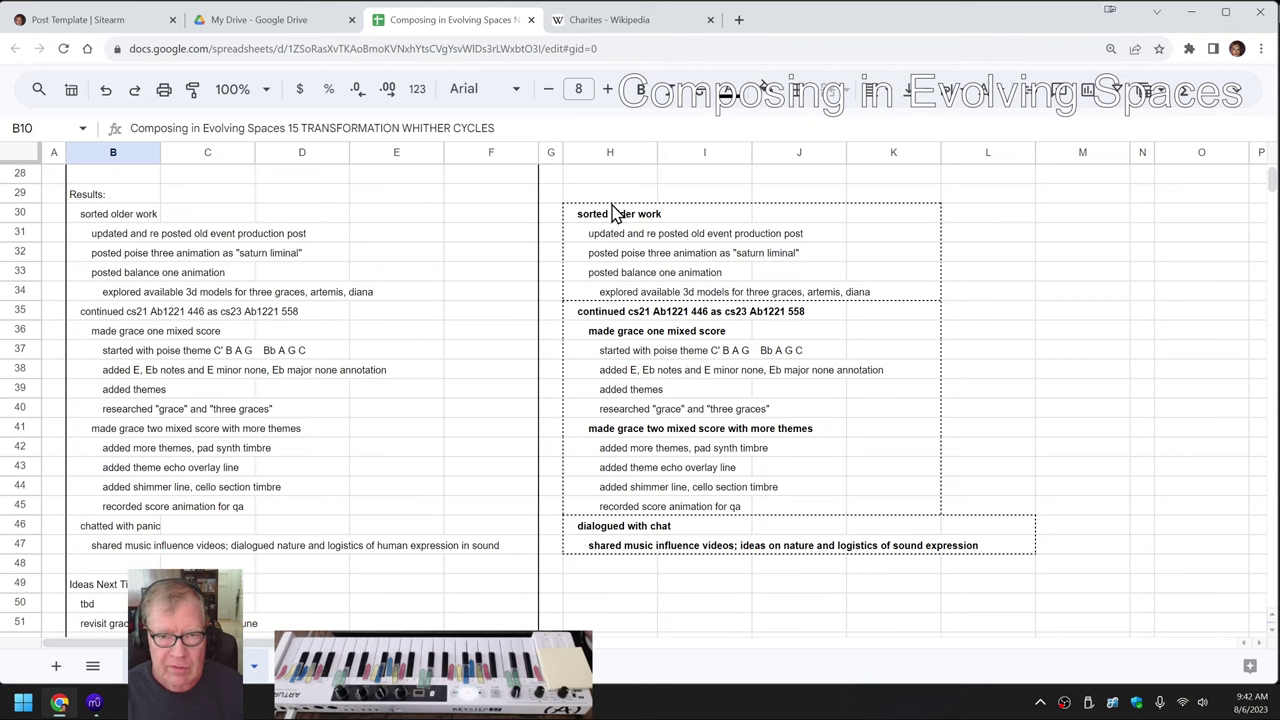
left_click(618, 298)
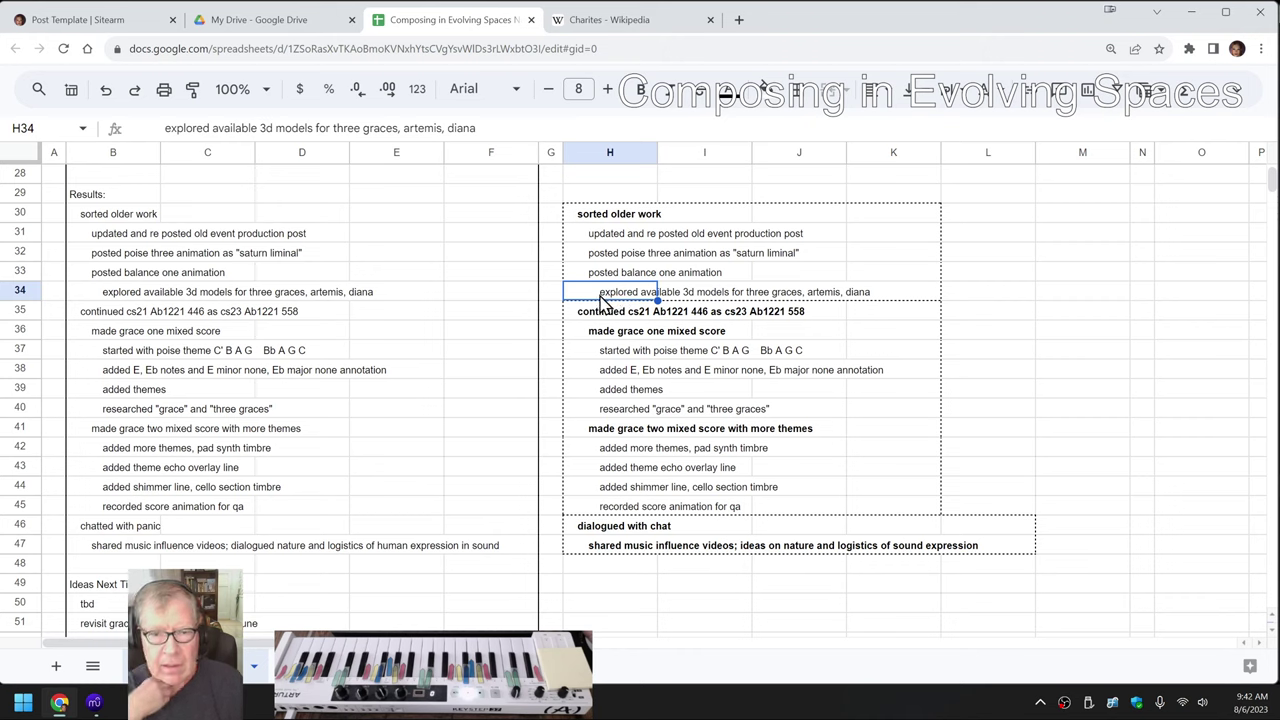
left_click(594, 340)
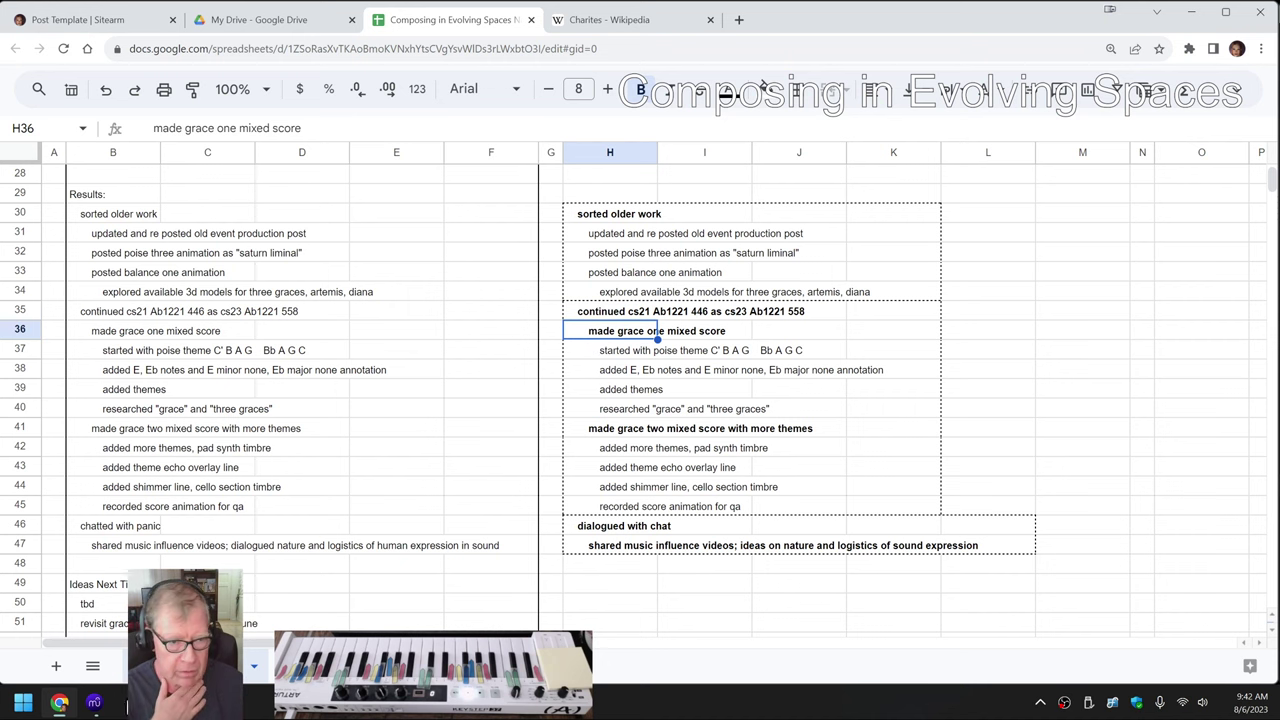
mouse_move(90, 702)
left_click(285, 605)
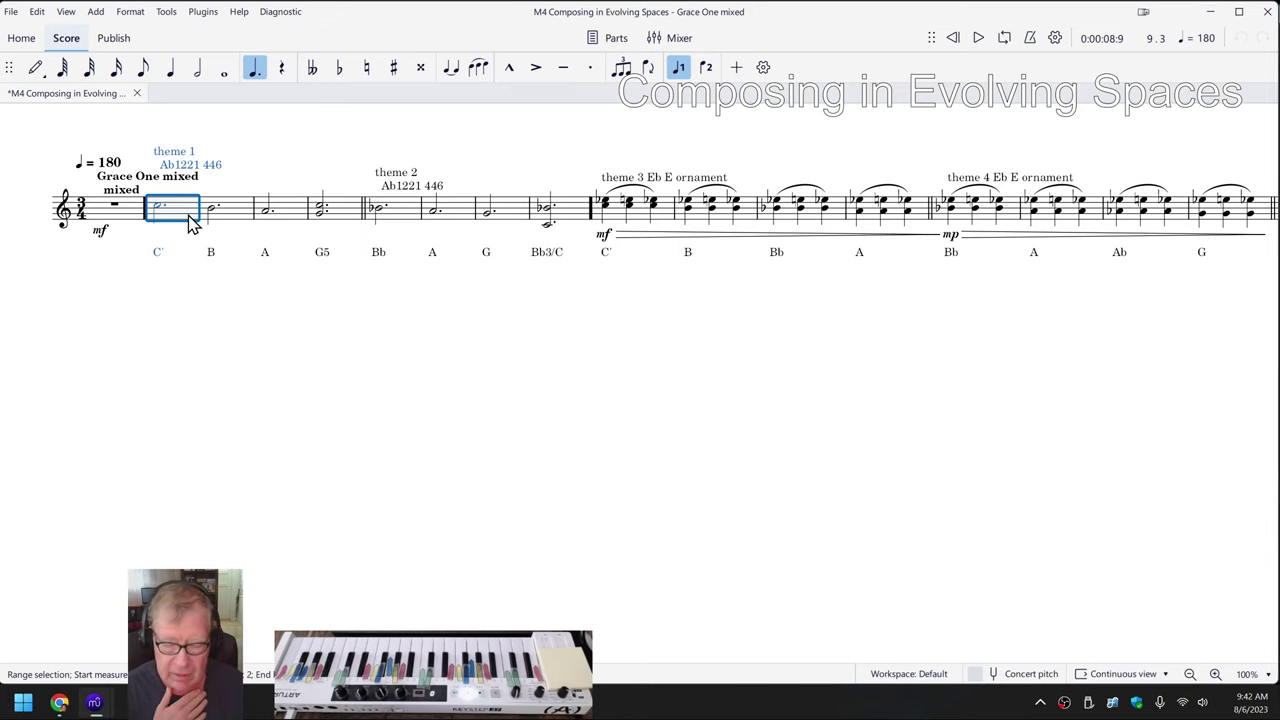
Show the piano keyboard, select measures through the Bb3/C chord, and switch to vertical continuous view
key("p")
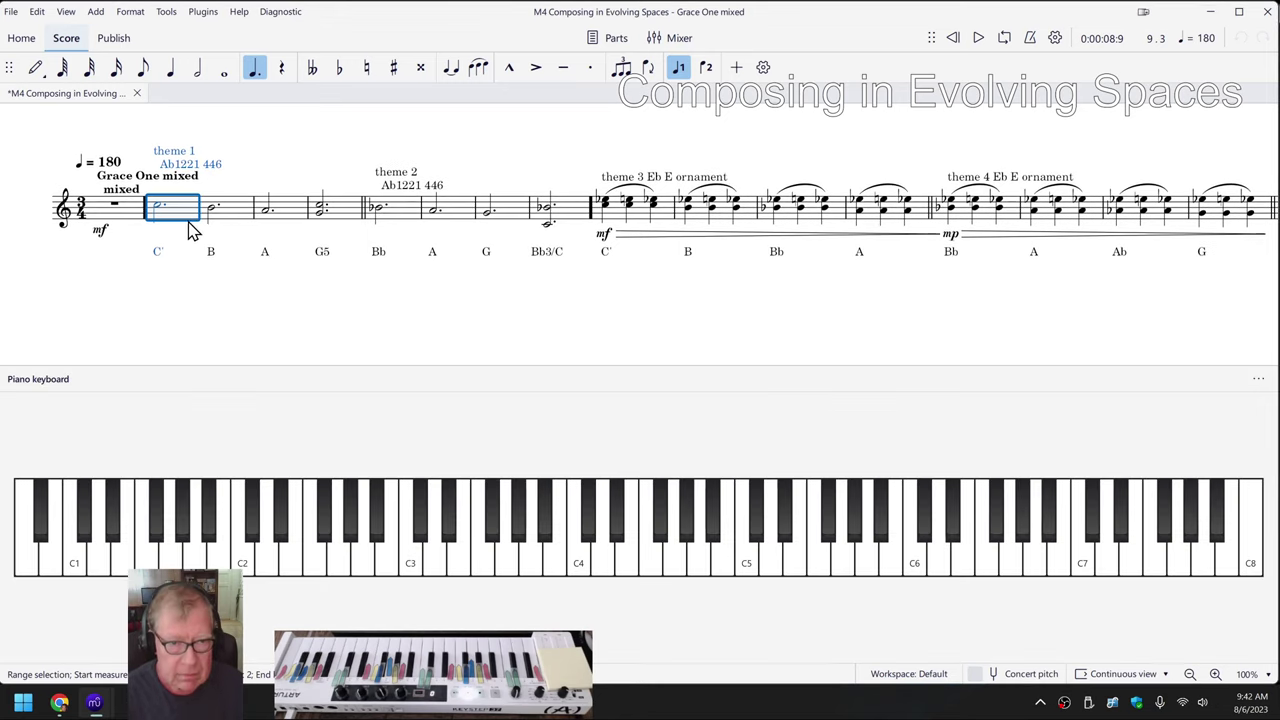
left_click(203, 303)
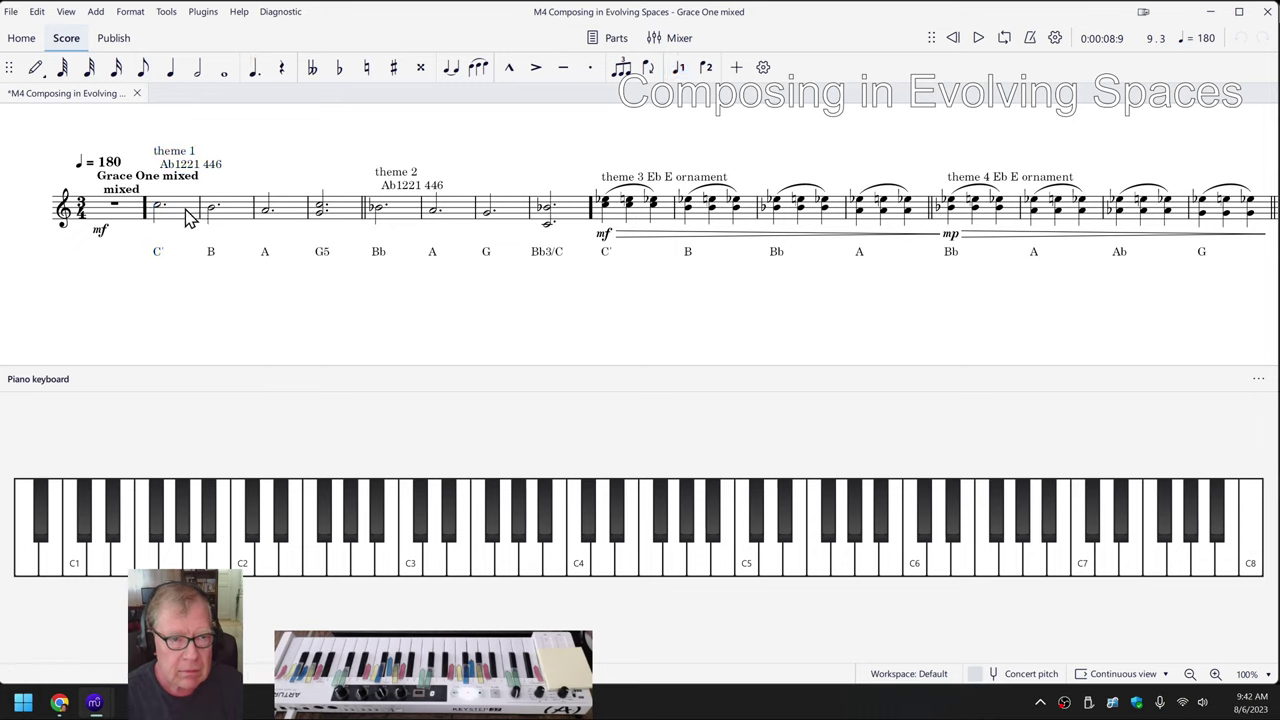
left_click(557, 214)
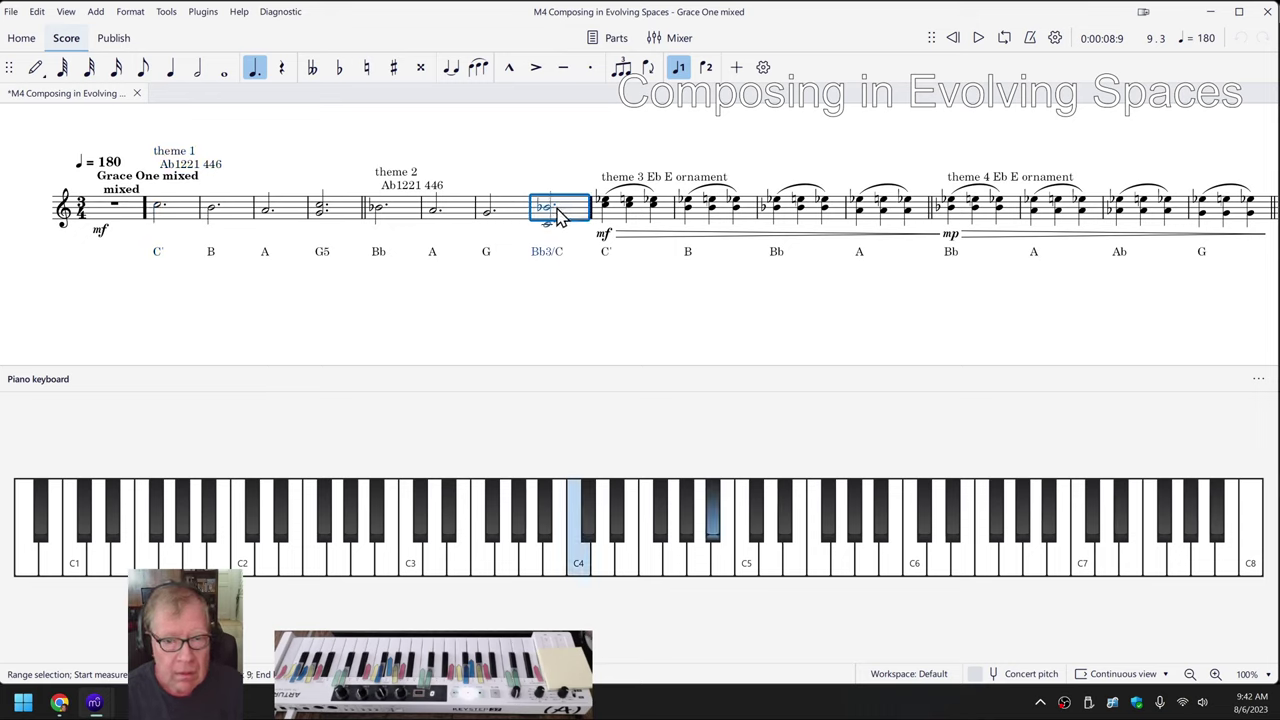
left_click(192, 218, "shift")
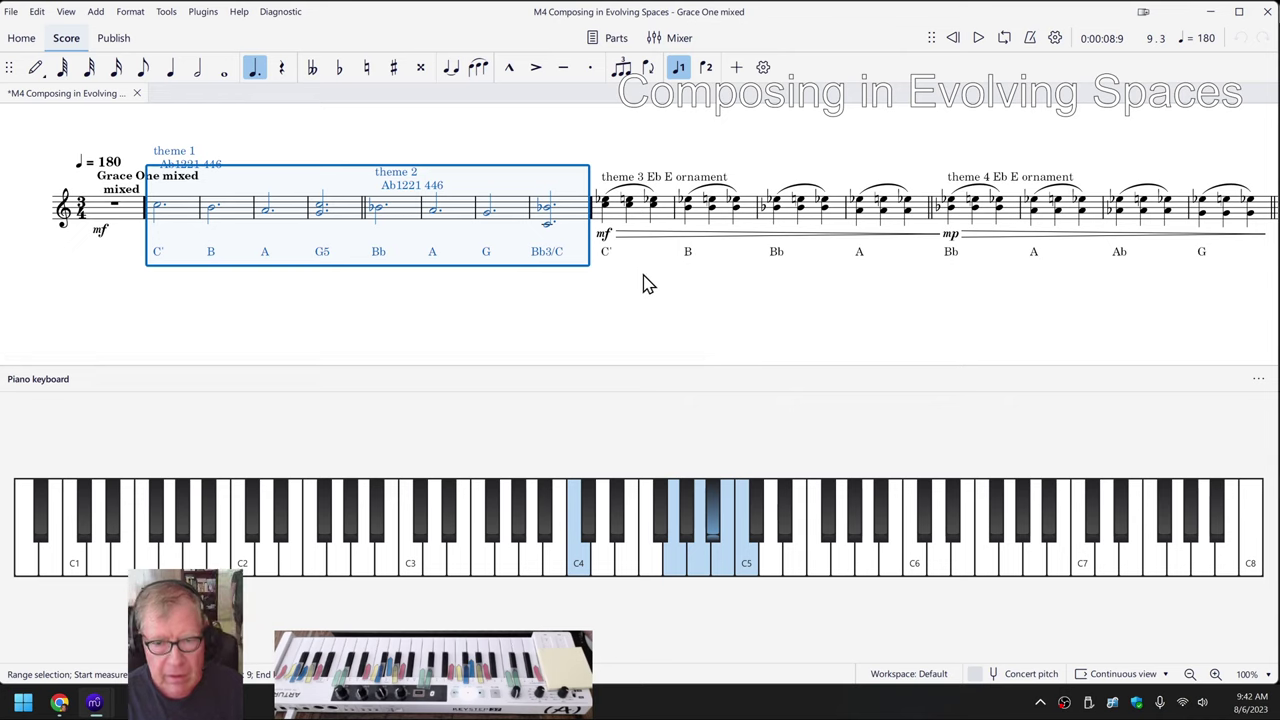
key("Escape")
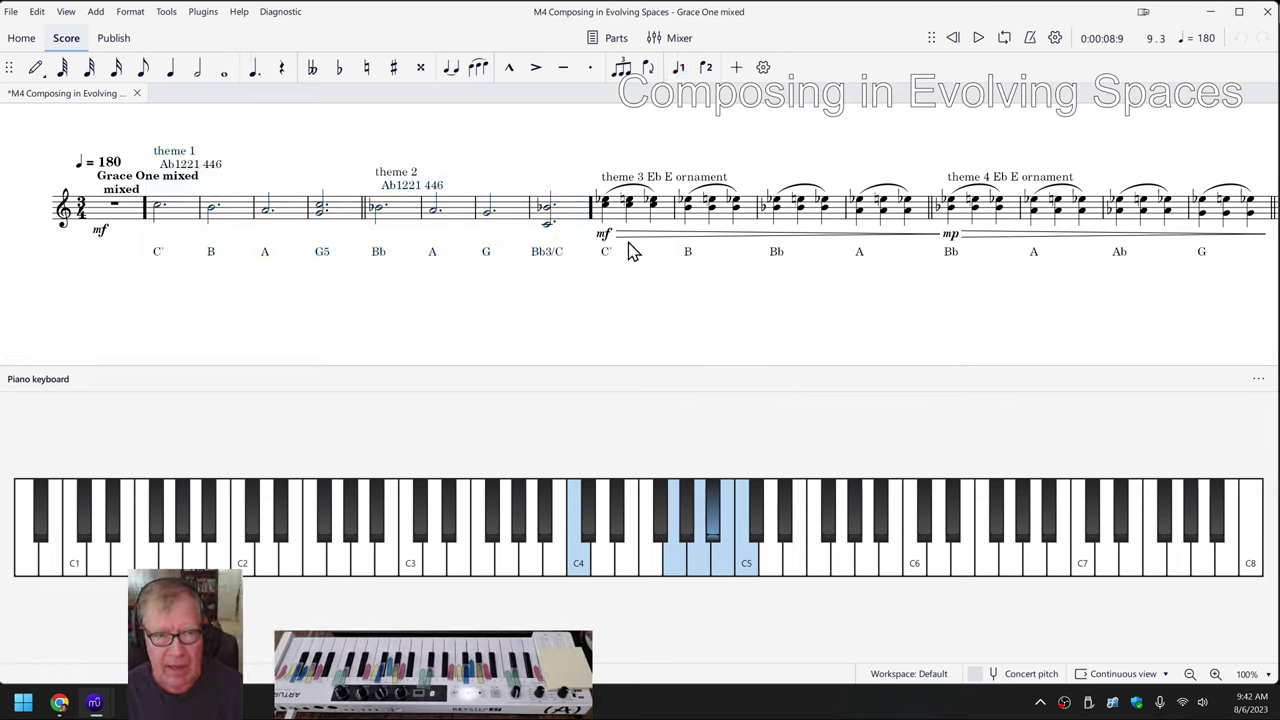
left_click(1112, 674)
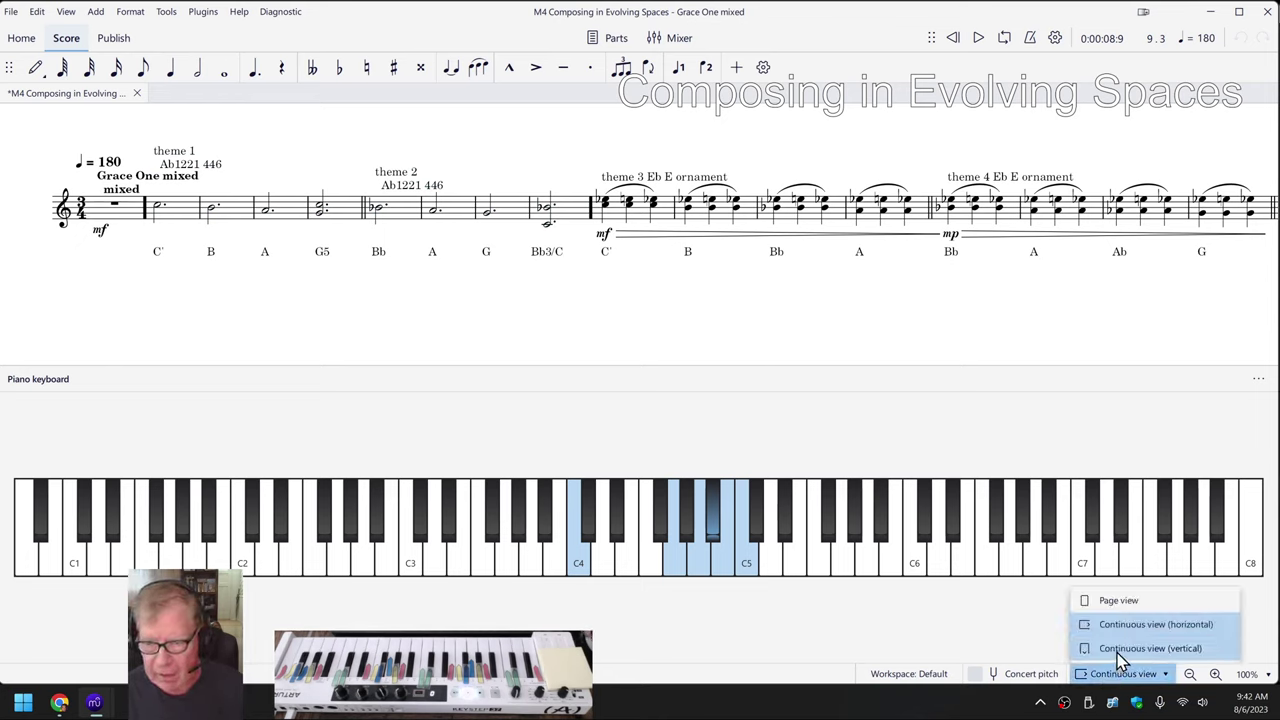
left_click(1140, 648)
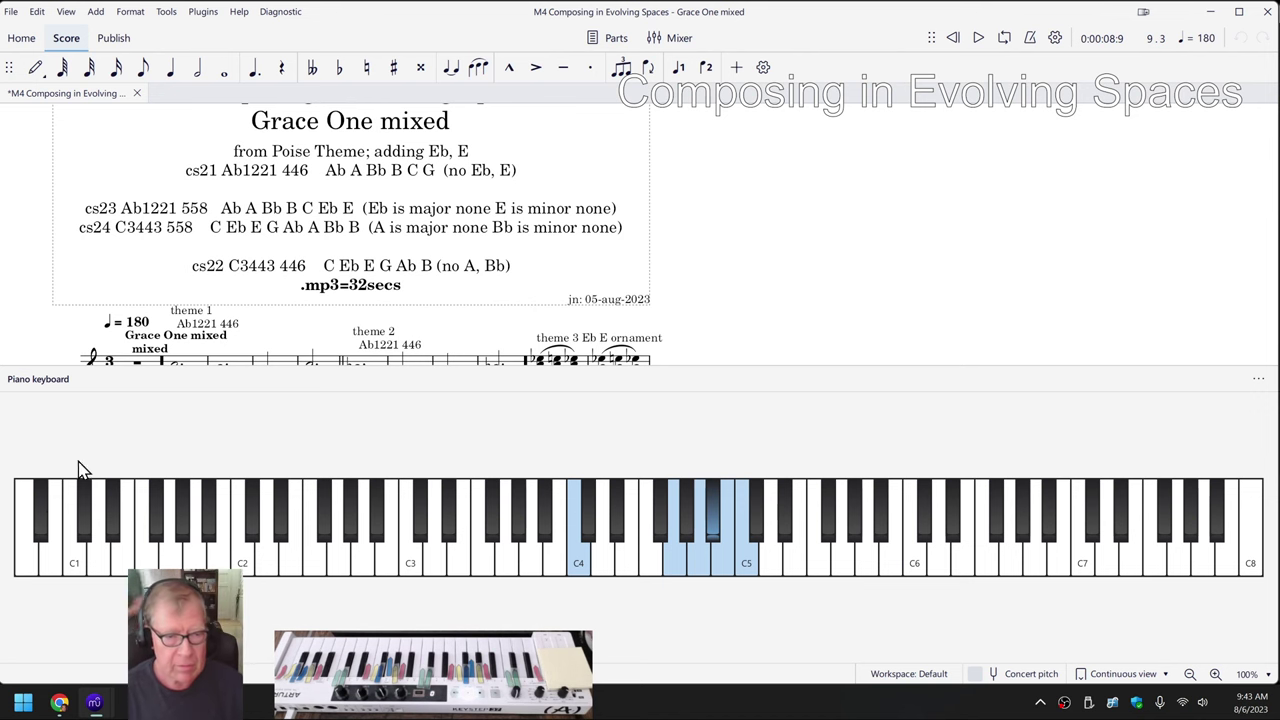
Back in the notes, compare the cs21 Ab1221 446 and cs23 Ab1221 558 scale entries
left_click(59, 703)
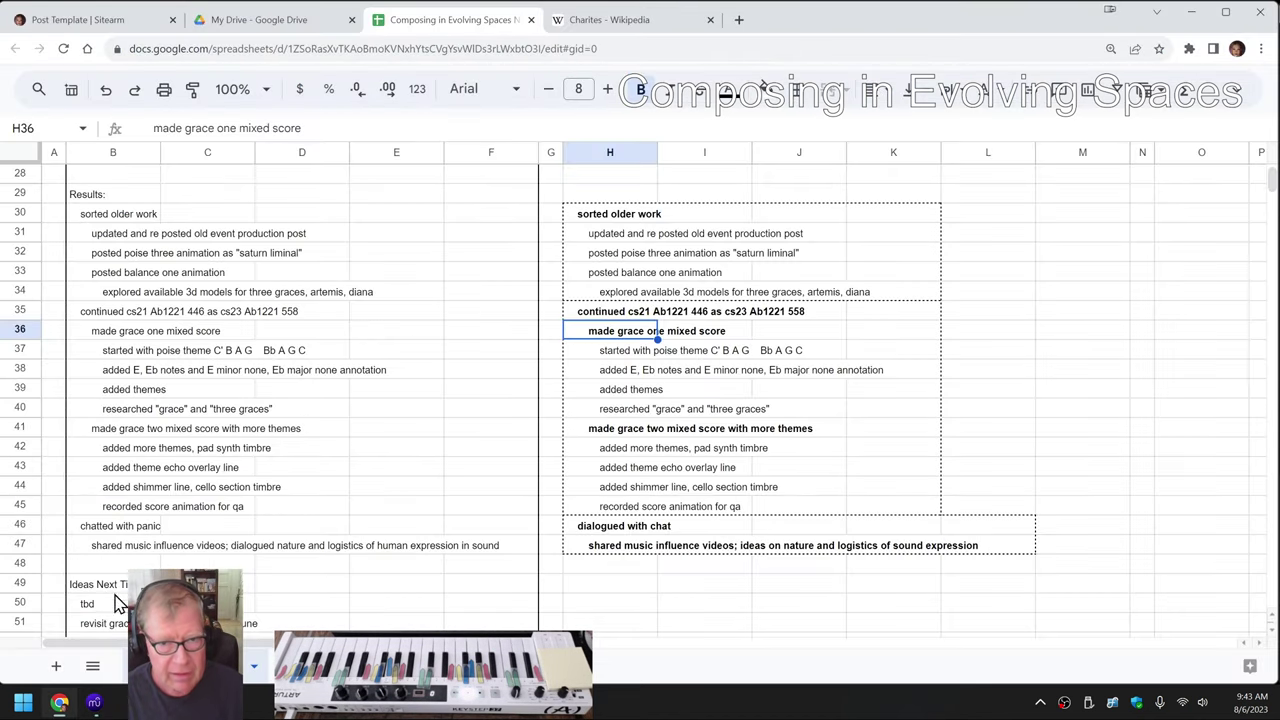
scroll(622, 455, "up", 5)
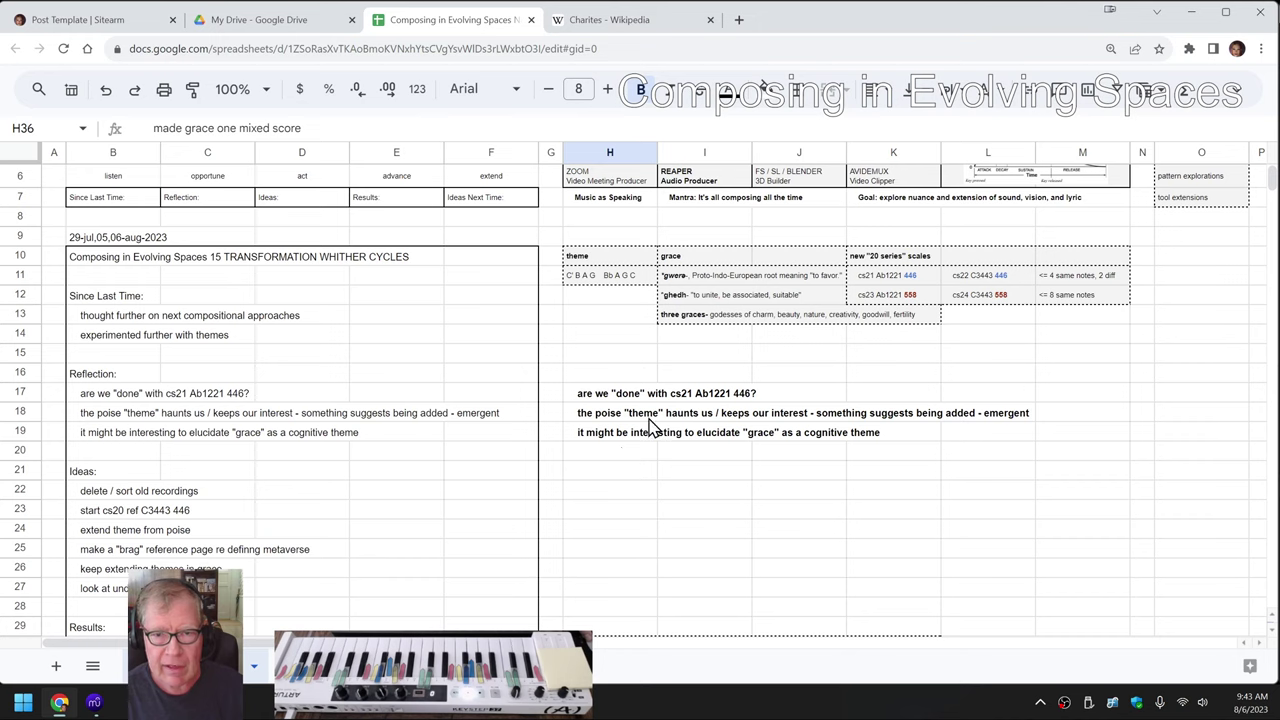
left_click(890, 277)
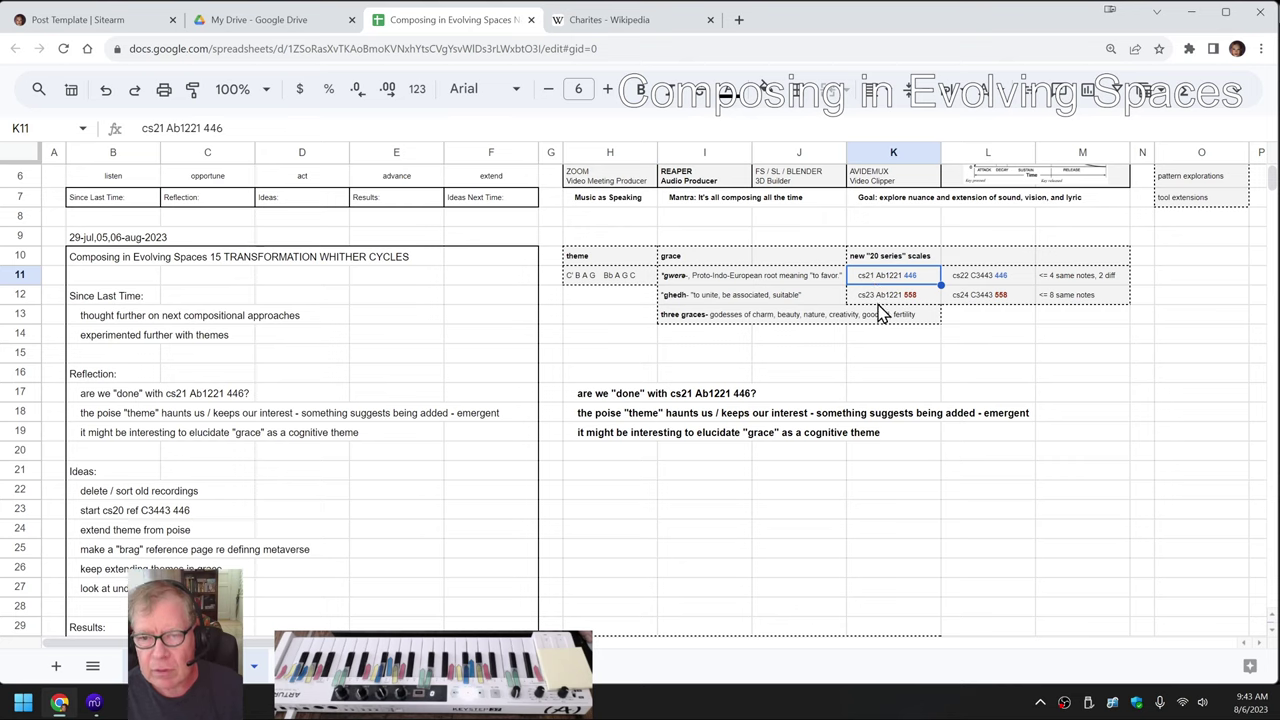
left_click(881, 298)
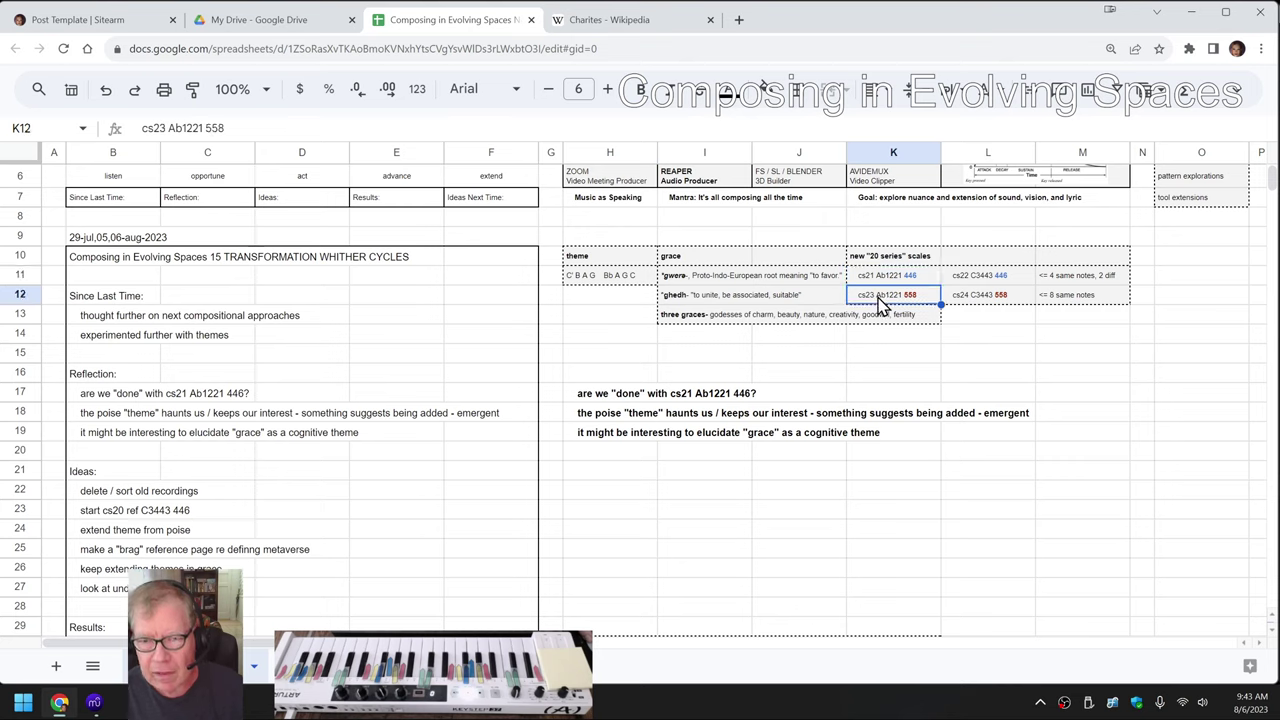
left_click(877, 283)
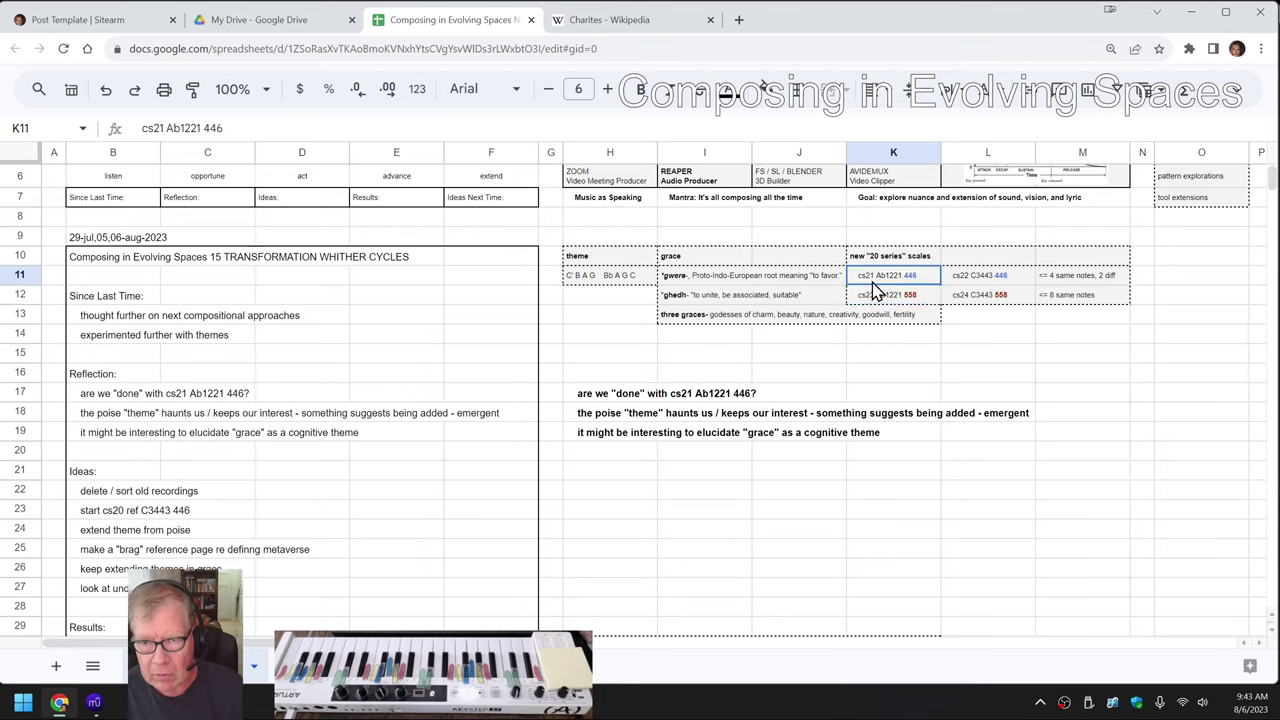
left_click(871, 294)
left_click(872, 280)
left_click(872, 300)
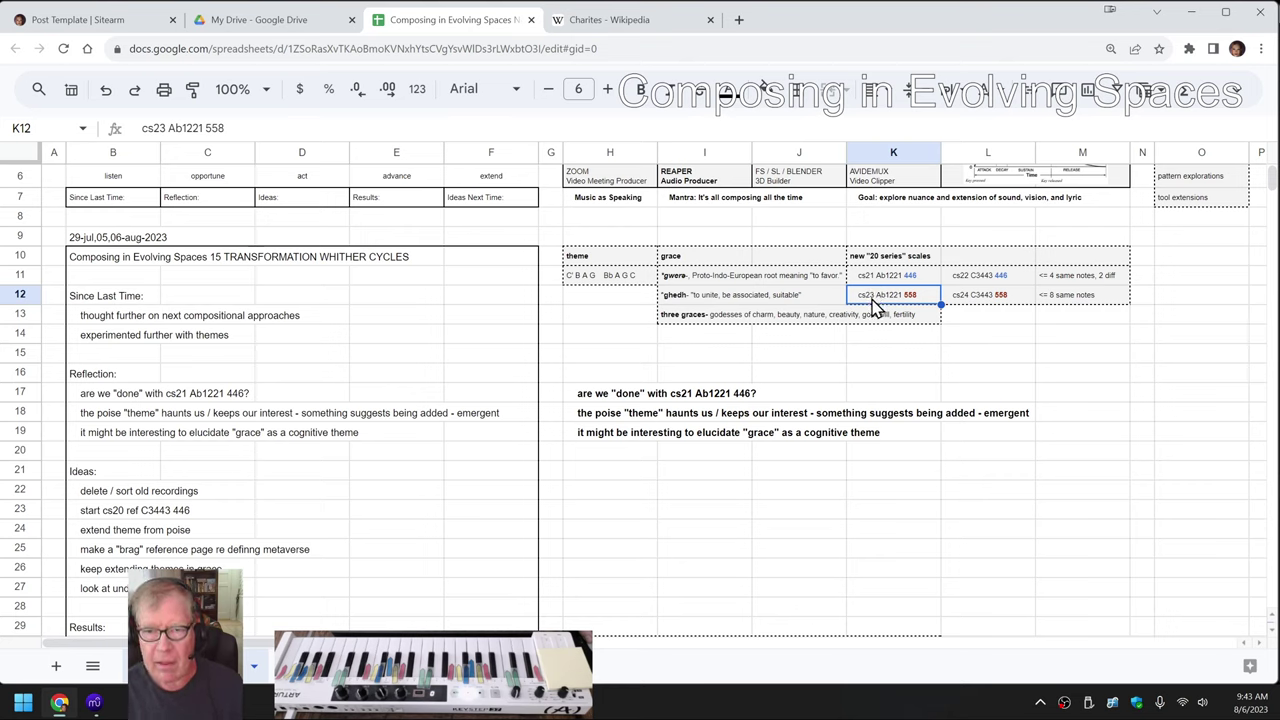
Select the cs24 C3443 558 entry with cs23 and read the '<= 8 same notes' remark in M12
left_click(968, 305)
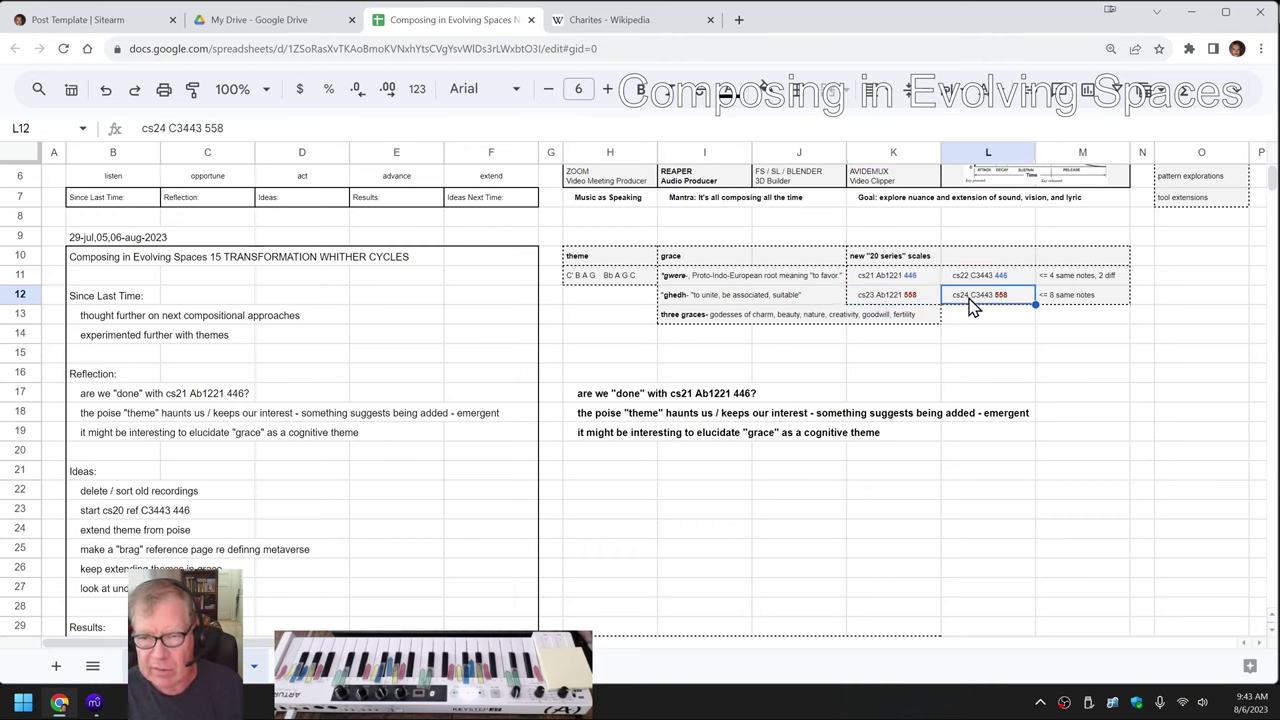
left_click(922, 303, "shift")
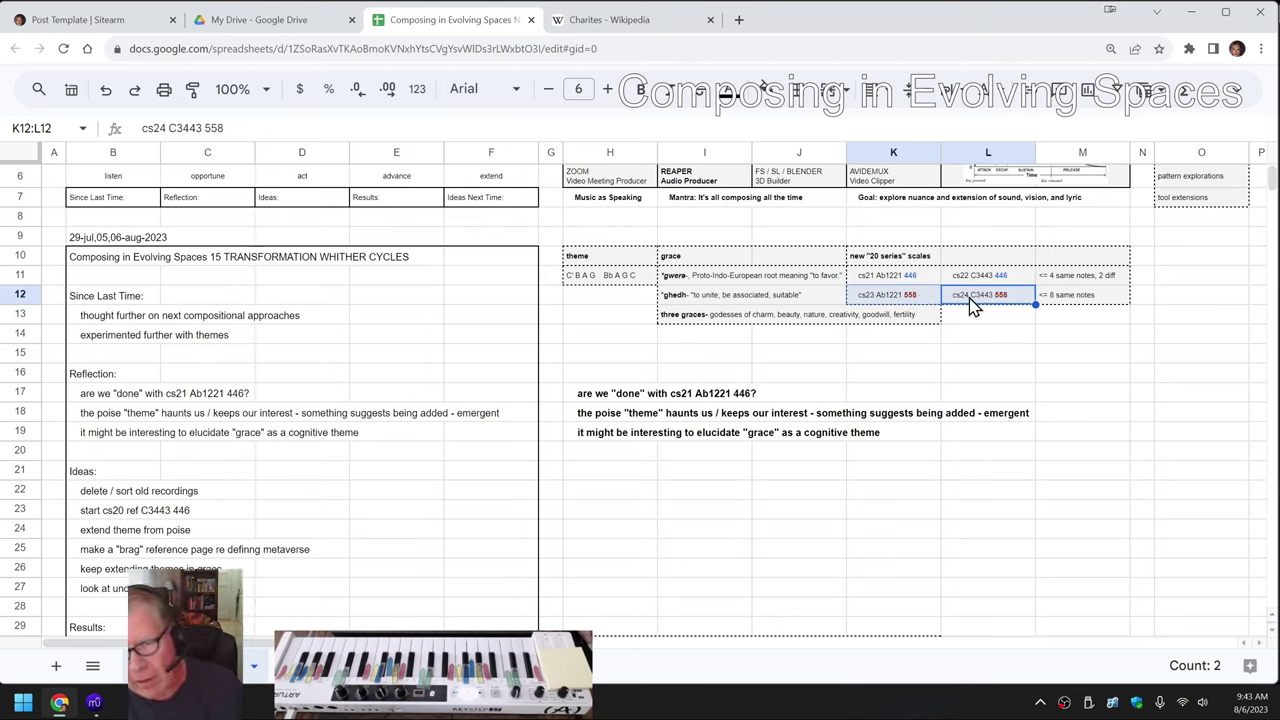
left_click(1050, 307)
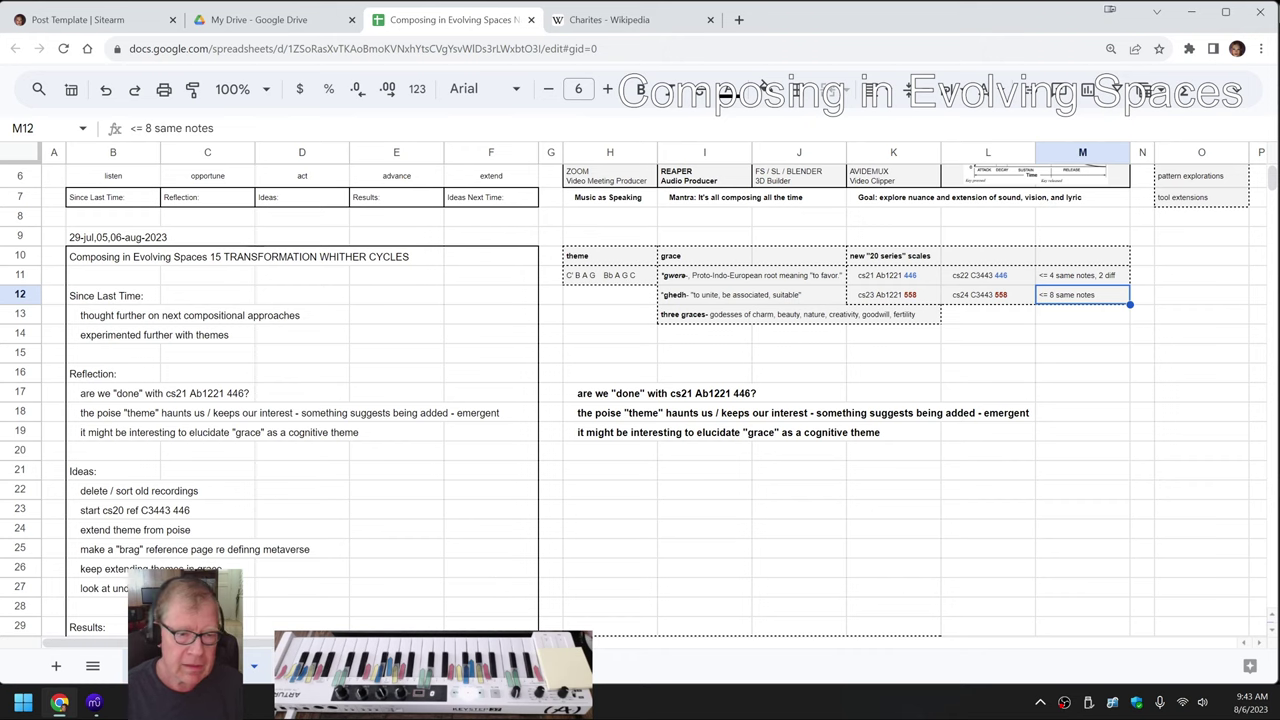
Go through the Results lines on grace research, the Grace Two mixed score, added themes and echo overlay
scroll(380, 503, "down", 4)
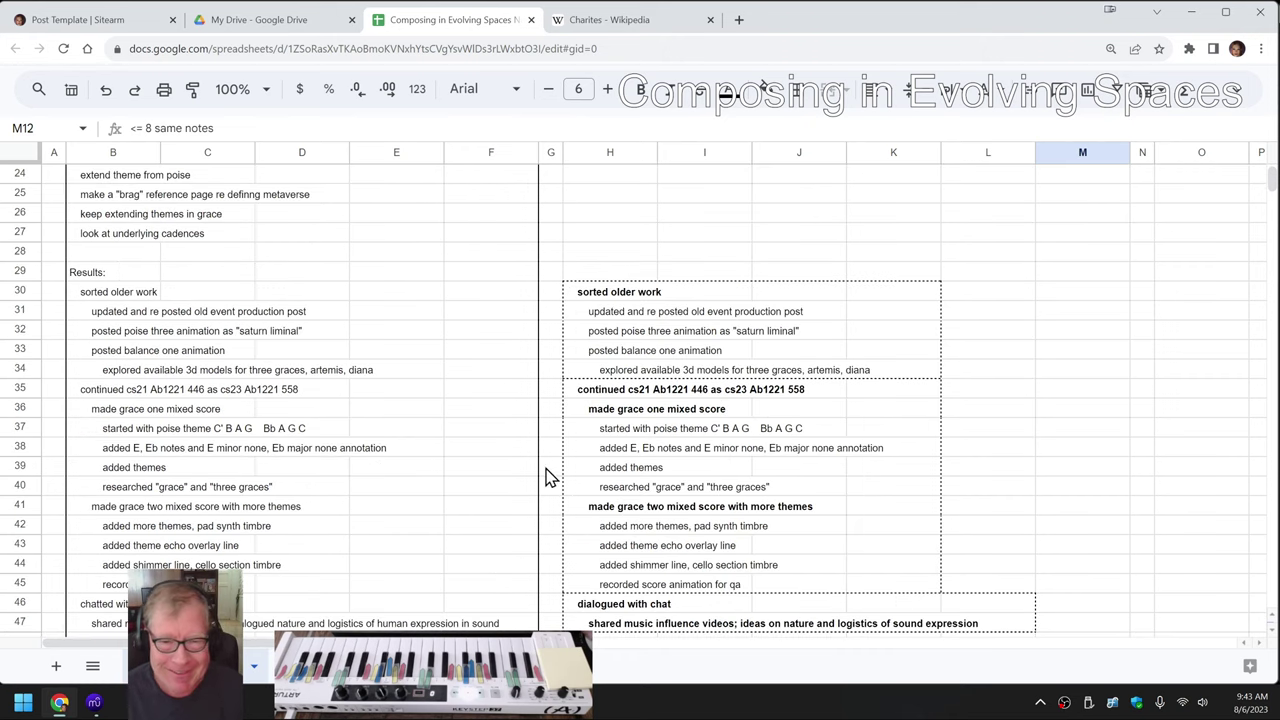
left_click(620, 490)
scroll(620, 490, "down", 2)
left_click(601, 432)
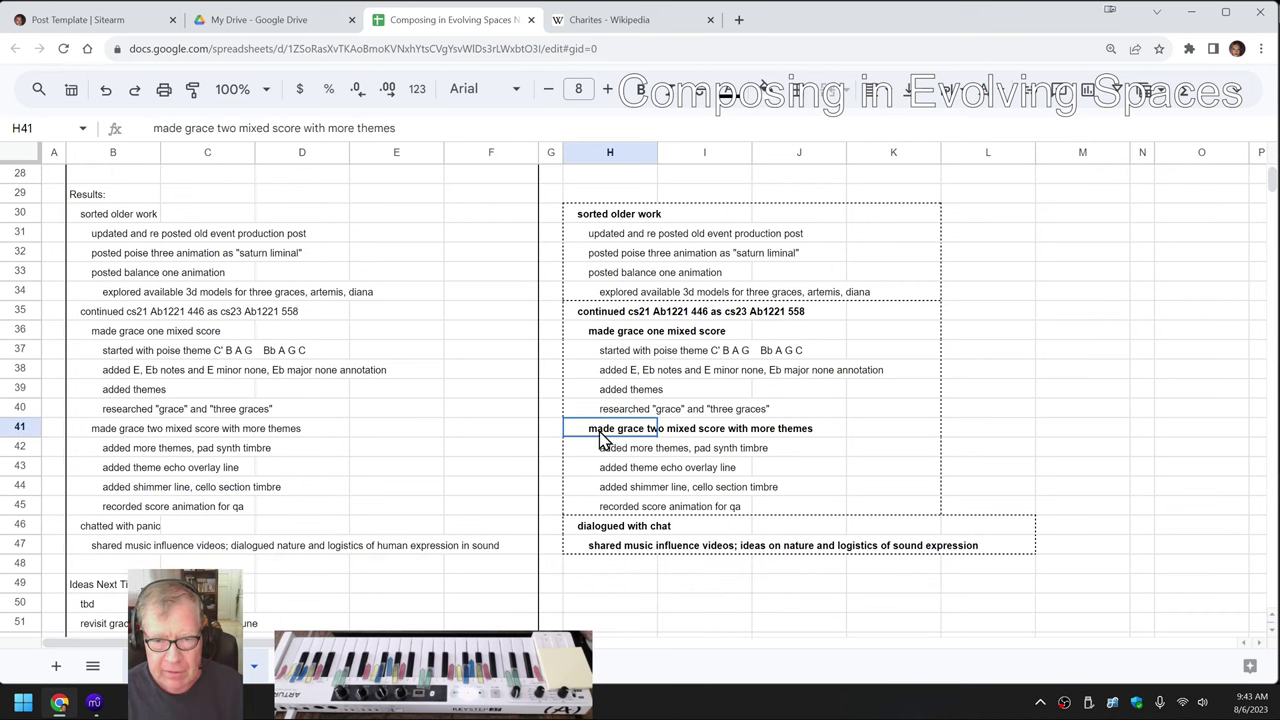
left_click(608, 452)
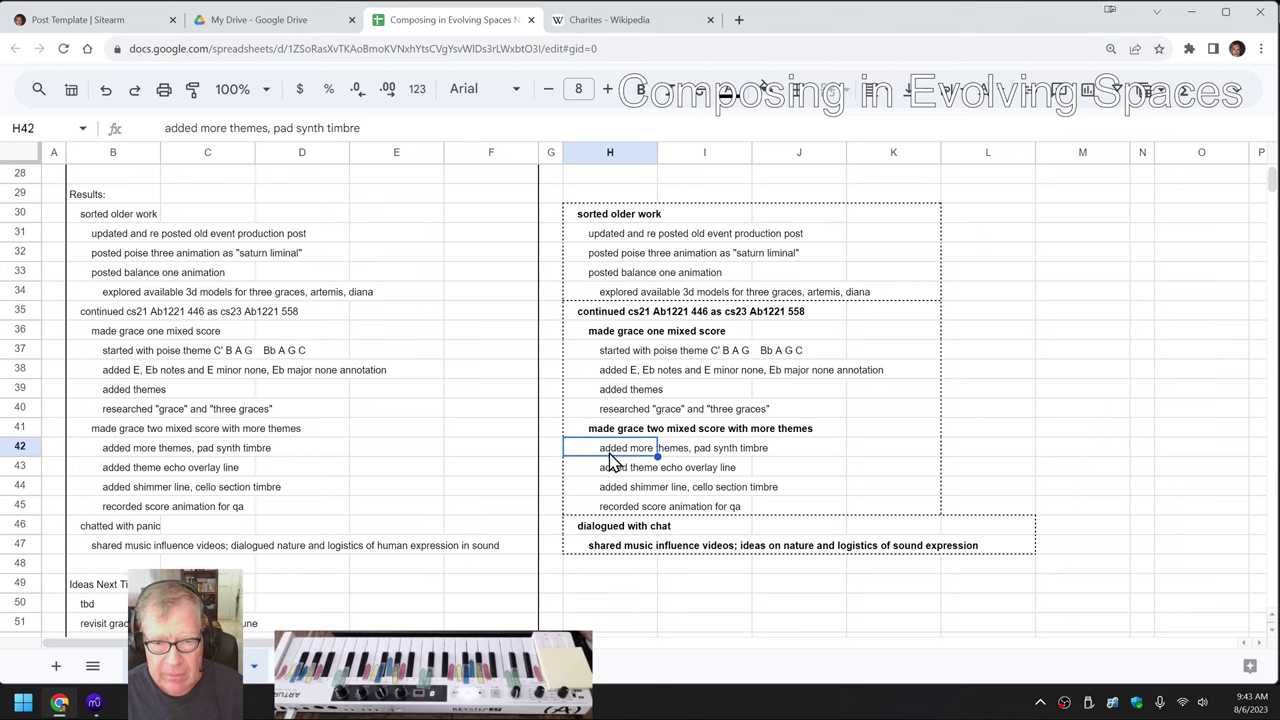
left_click(604, 476)
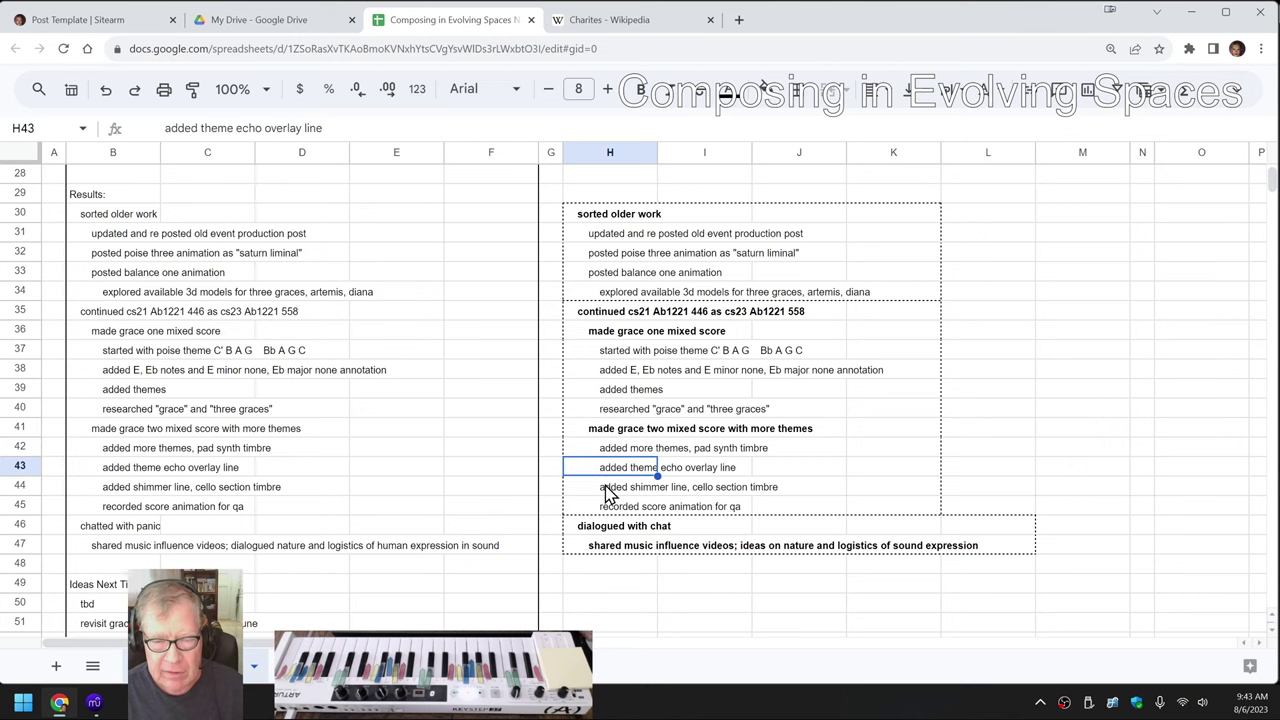
Review the chat dialogue, acknowledgment and music influence videos notes, then return to Grace Two mixed
scroll(285, 440, "down", 3)
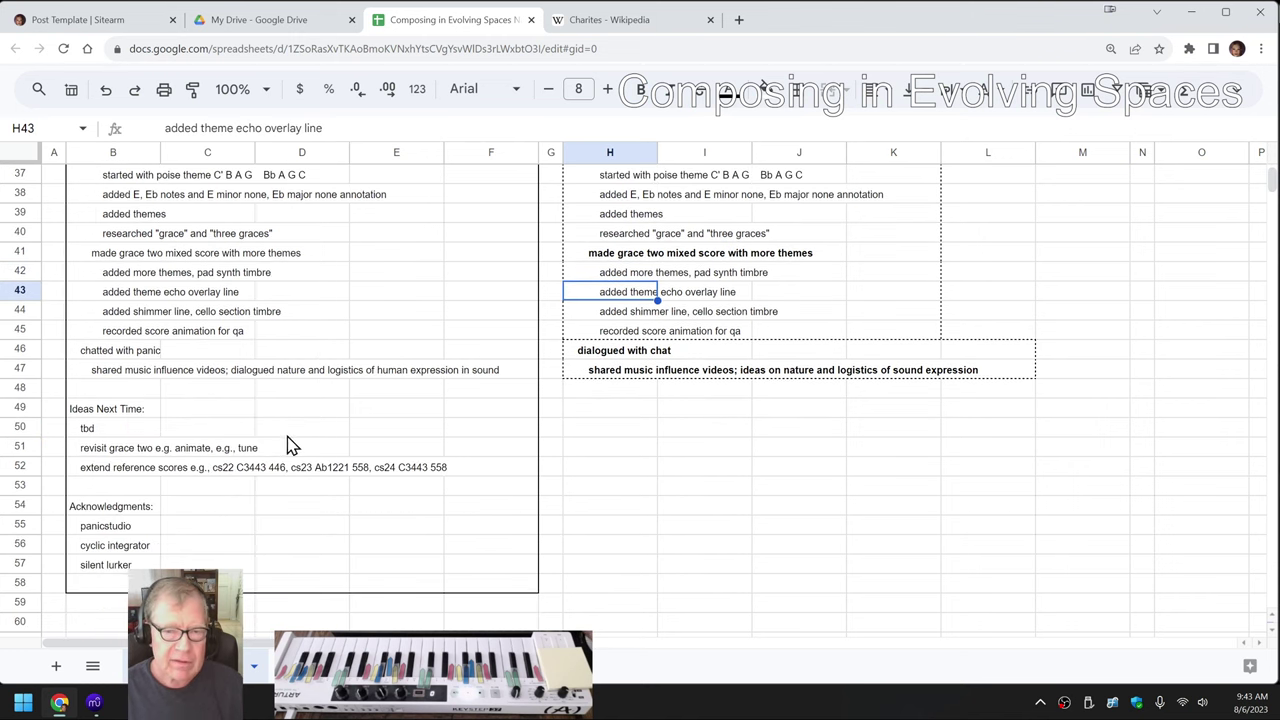
left_click(606, 358)
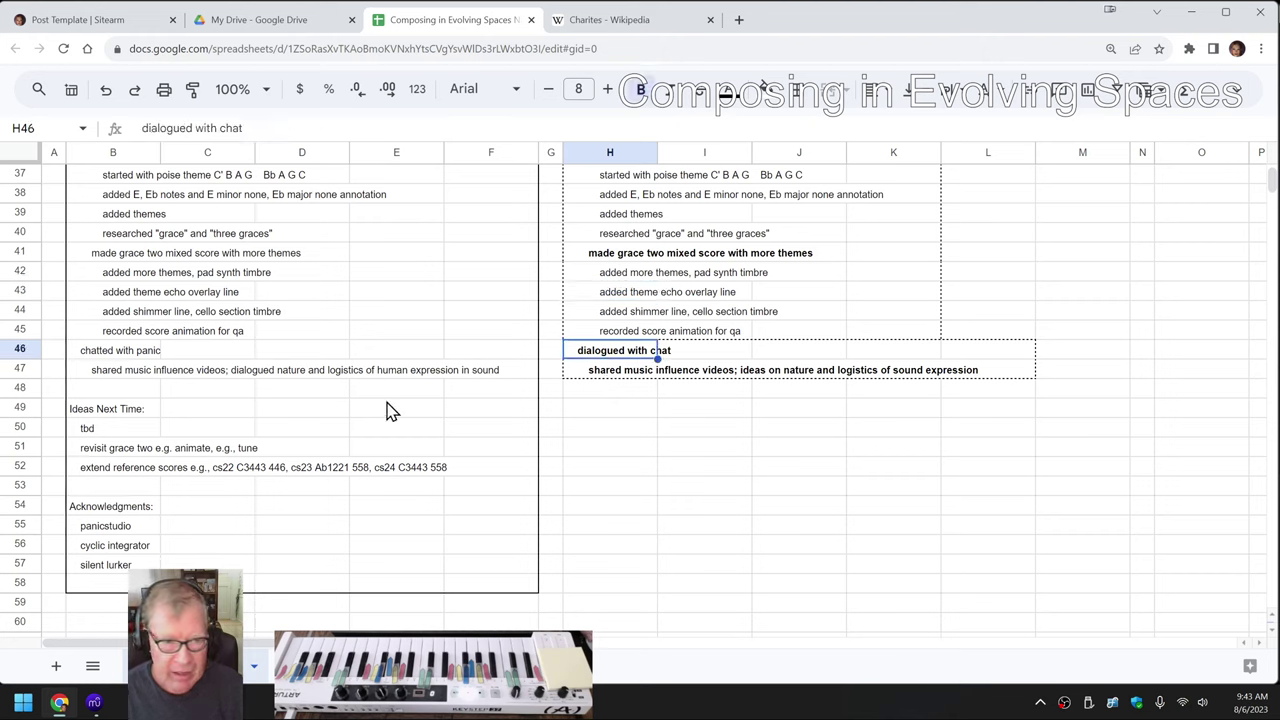
left_click(112, 527)
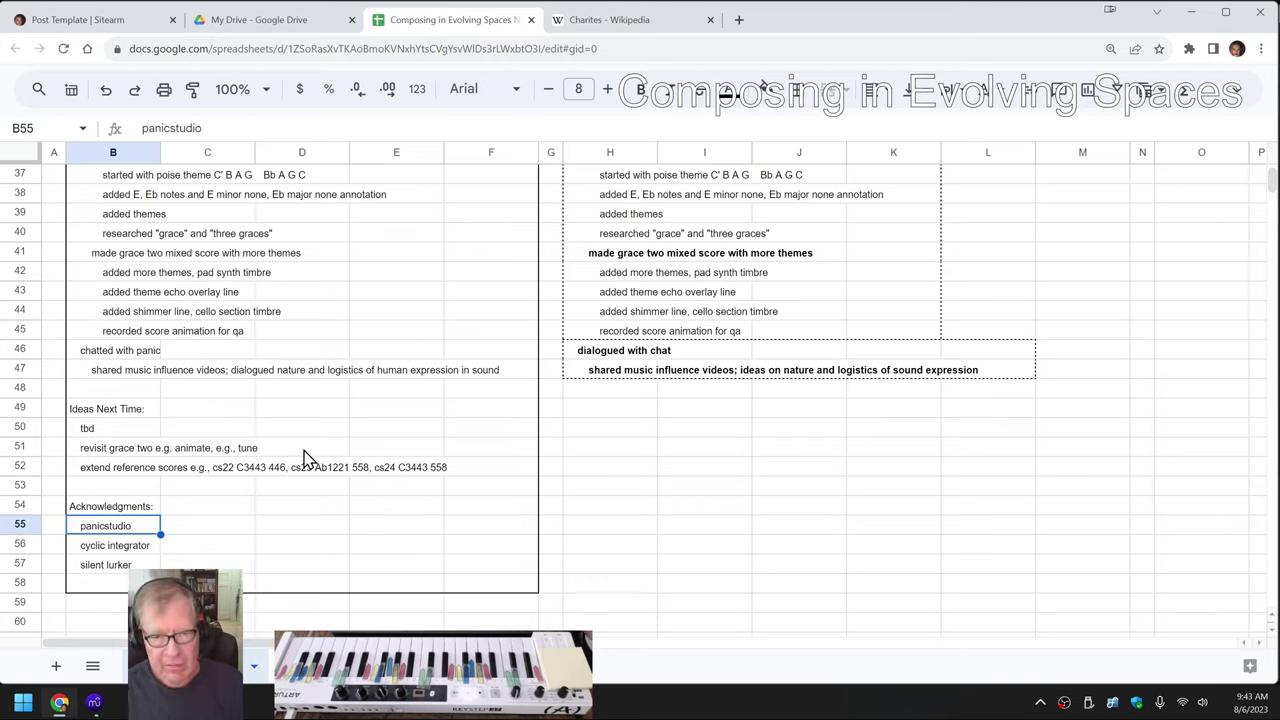
left_click(600, 372)
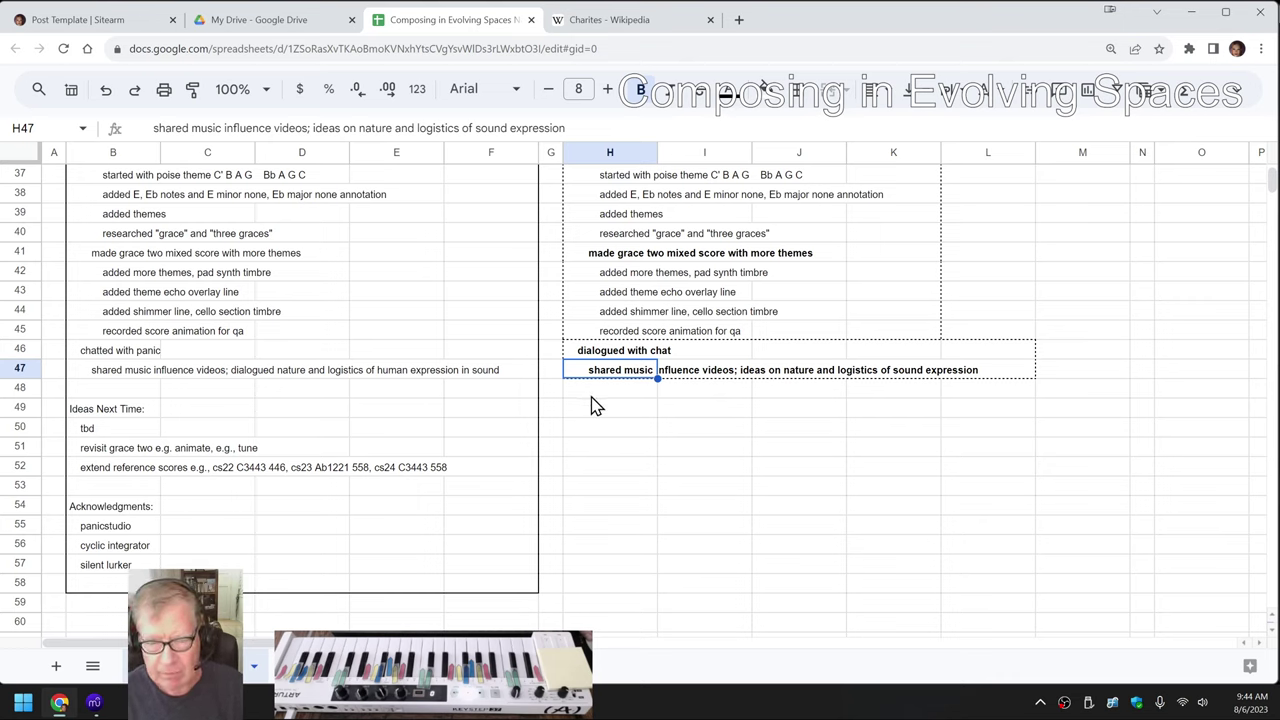
left_click(588, 354)
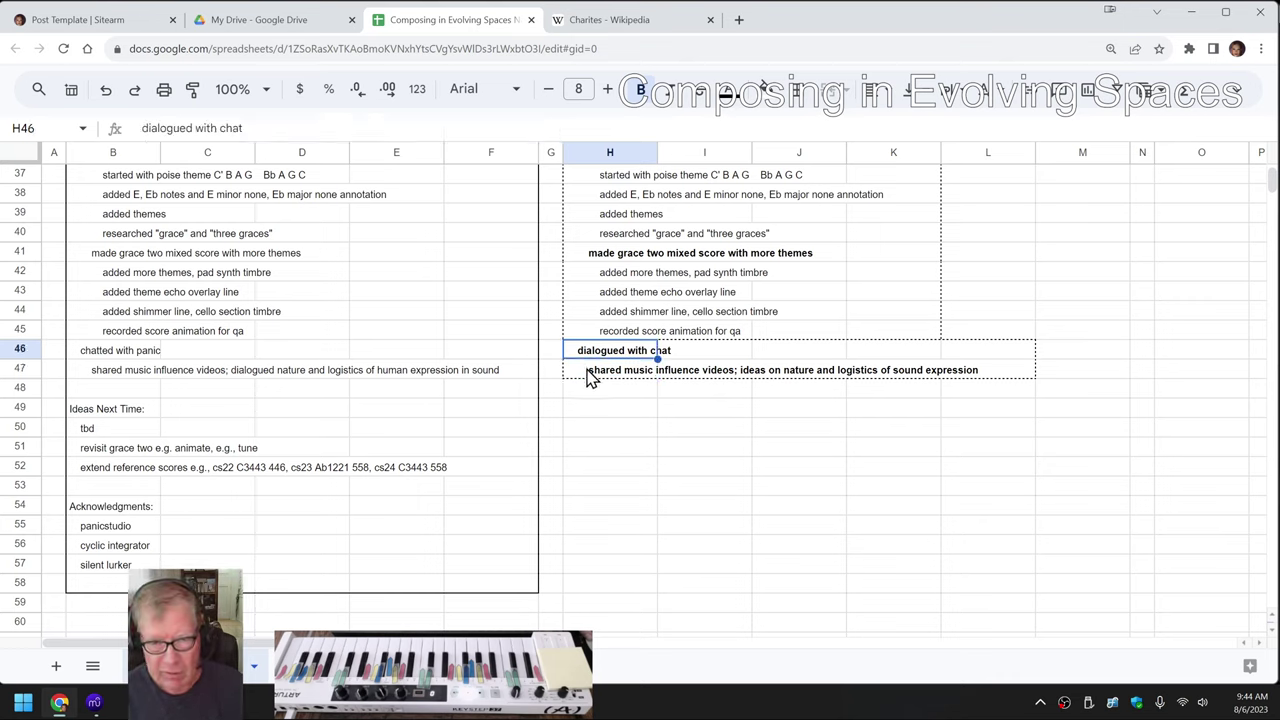
left_click(590, 377)
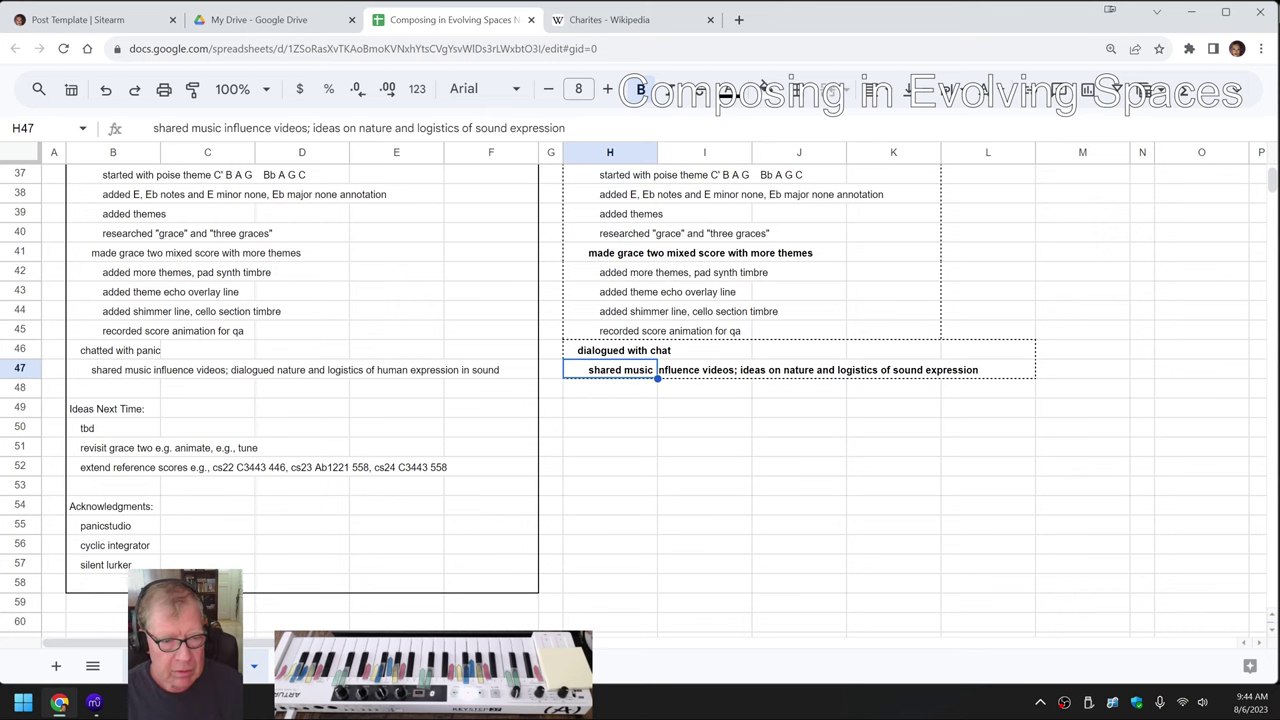
left_click(94, 702)
left_click(82, 642)
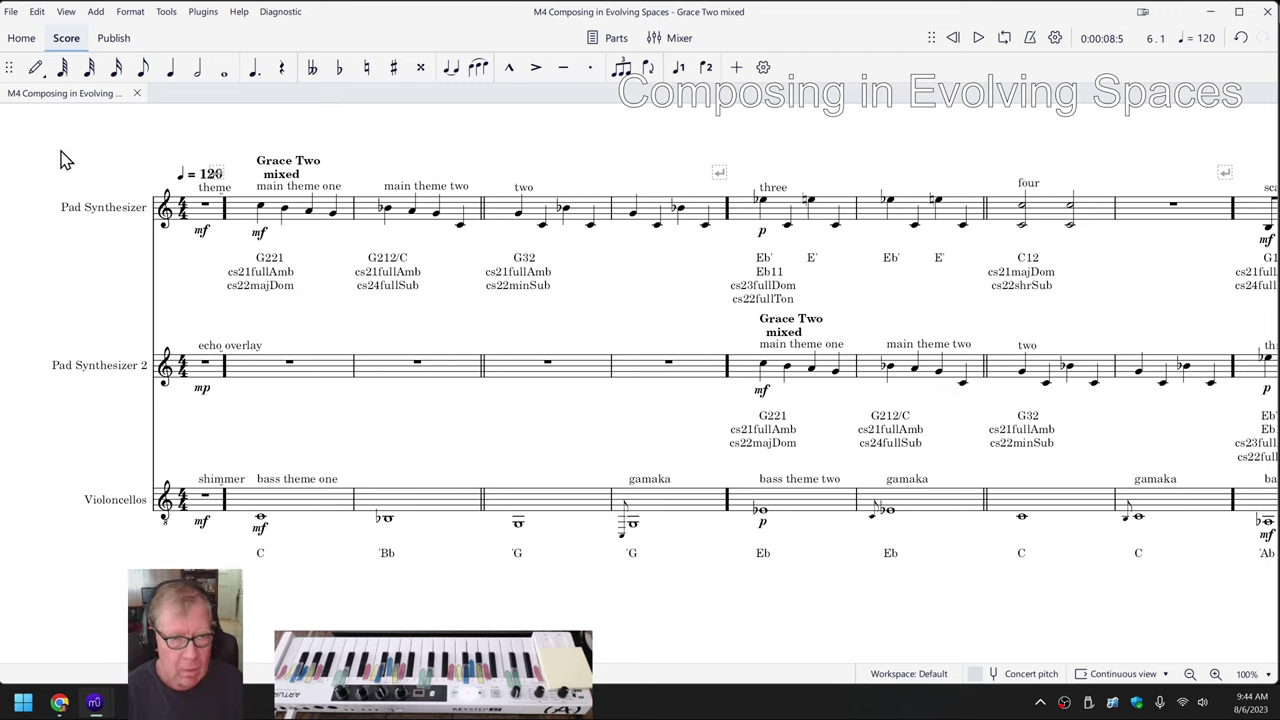
Play the Grace Two mixed score to its final bars, briefly checking the playback settings
key("space")
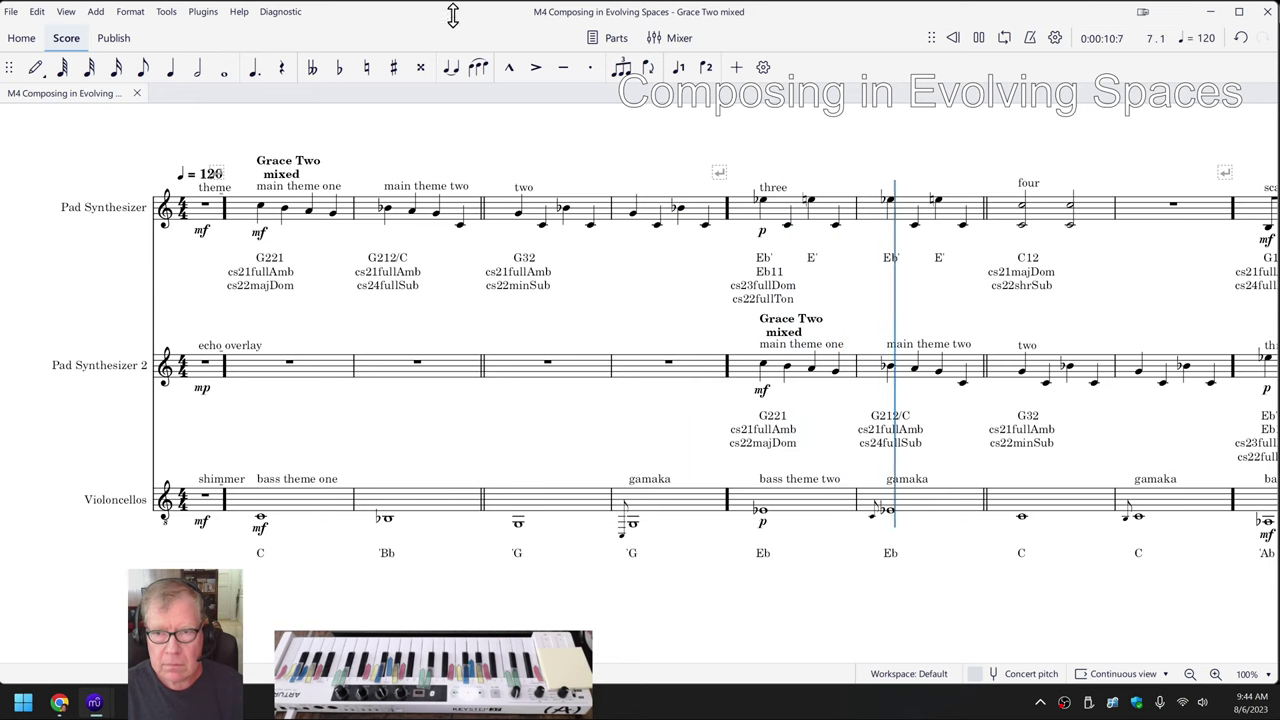
left_click(1055, 40)
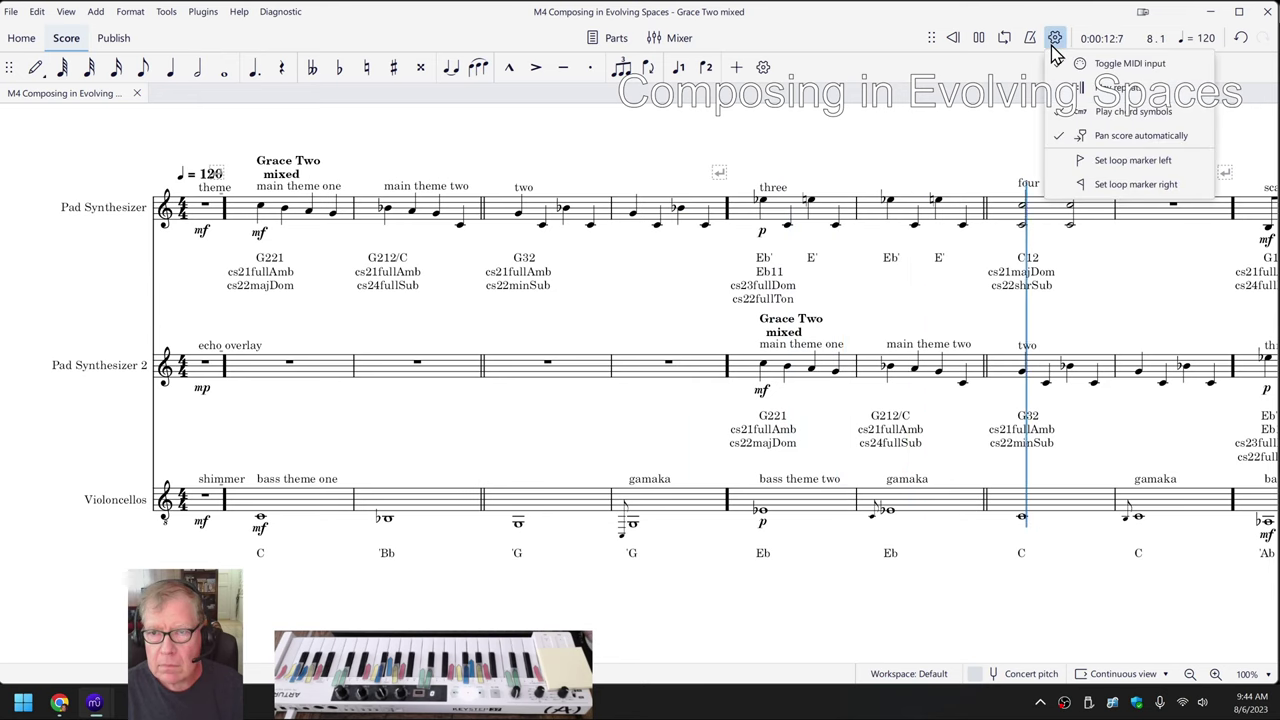
left_click(1055, 40)
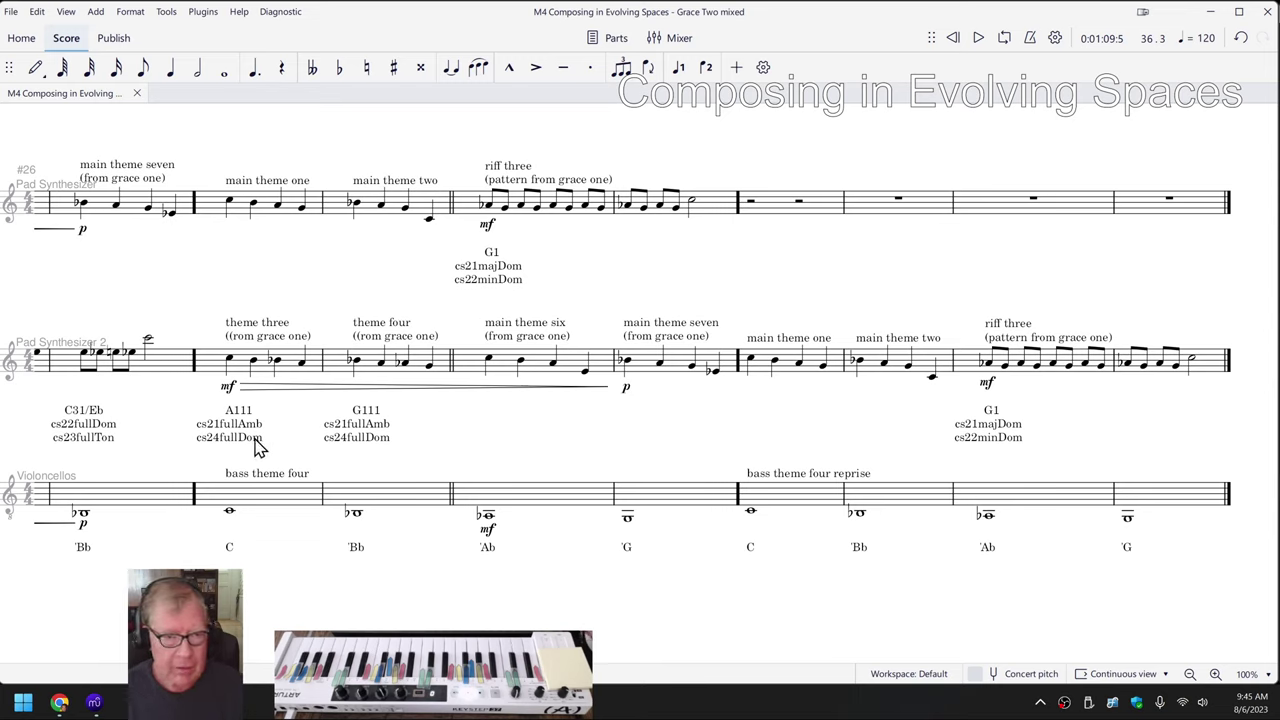
scroll(277, 291, "left", 5)
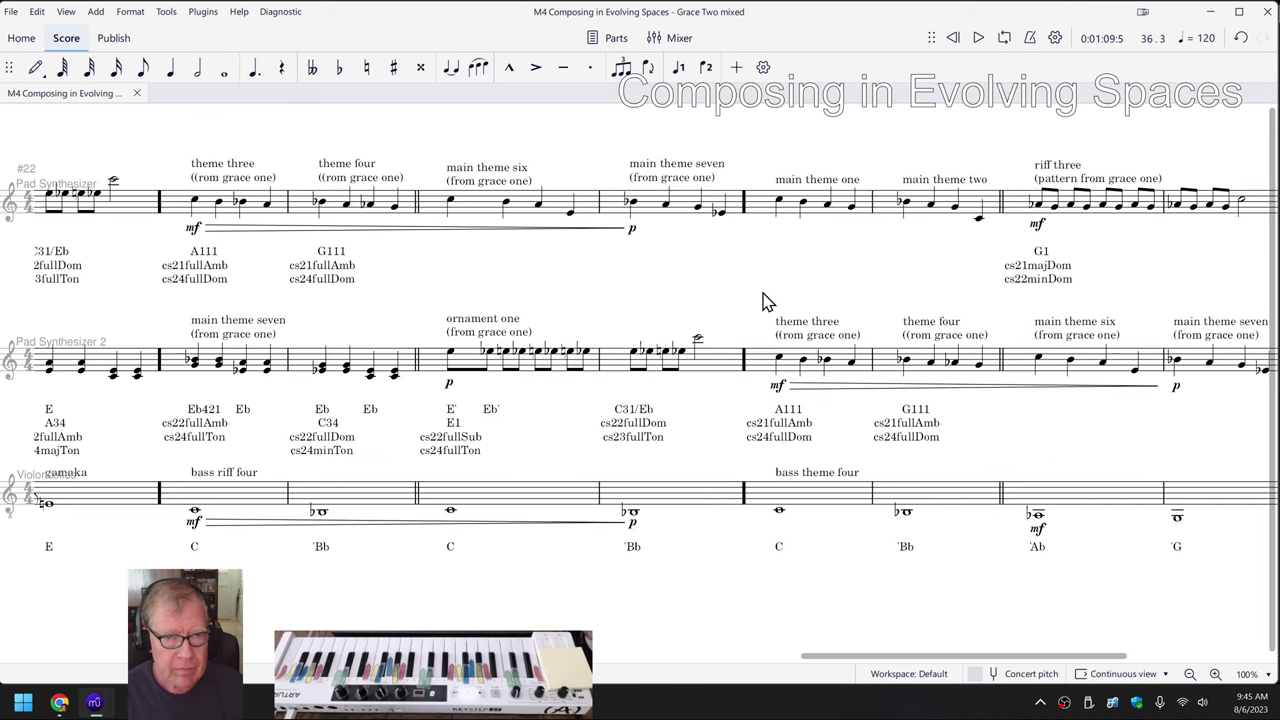
scroll(510, 293, "left", 2)
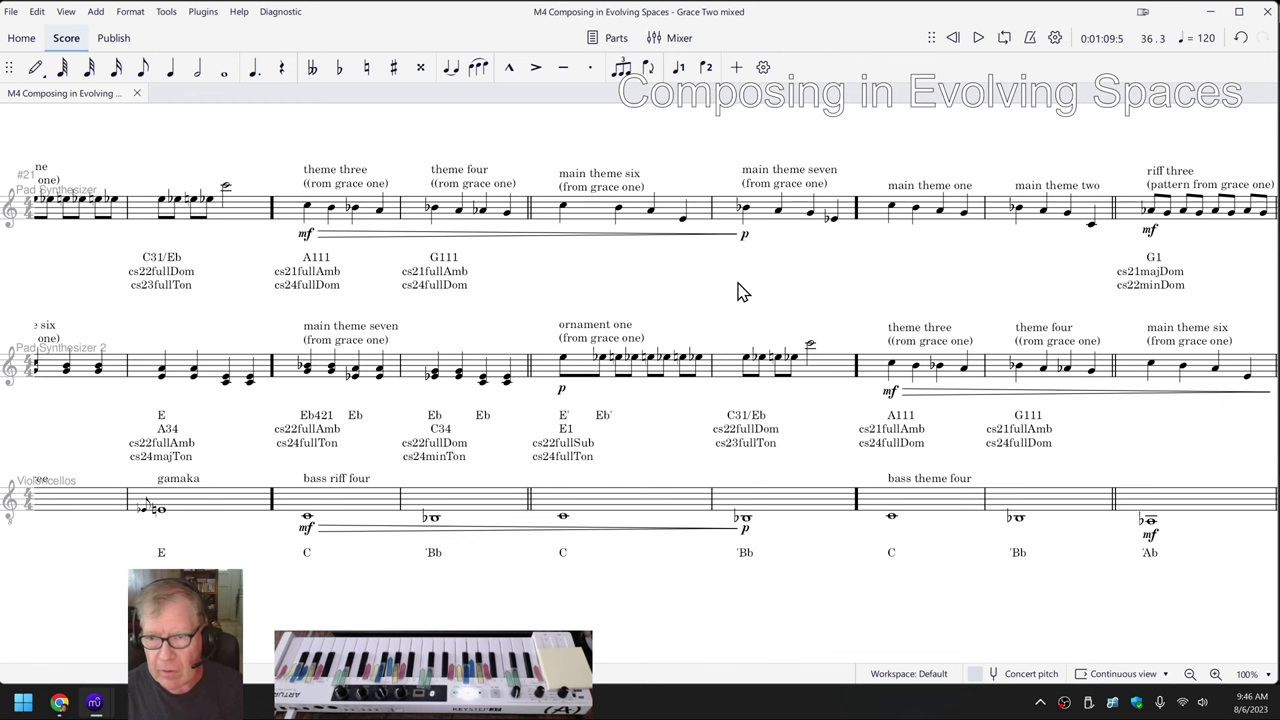
left_click_drag(800, 286, 222, 288)
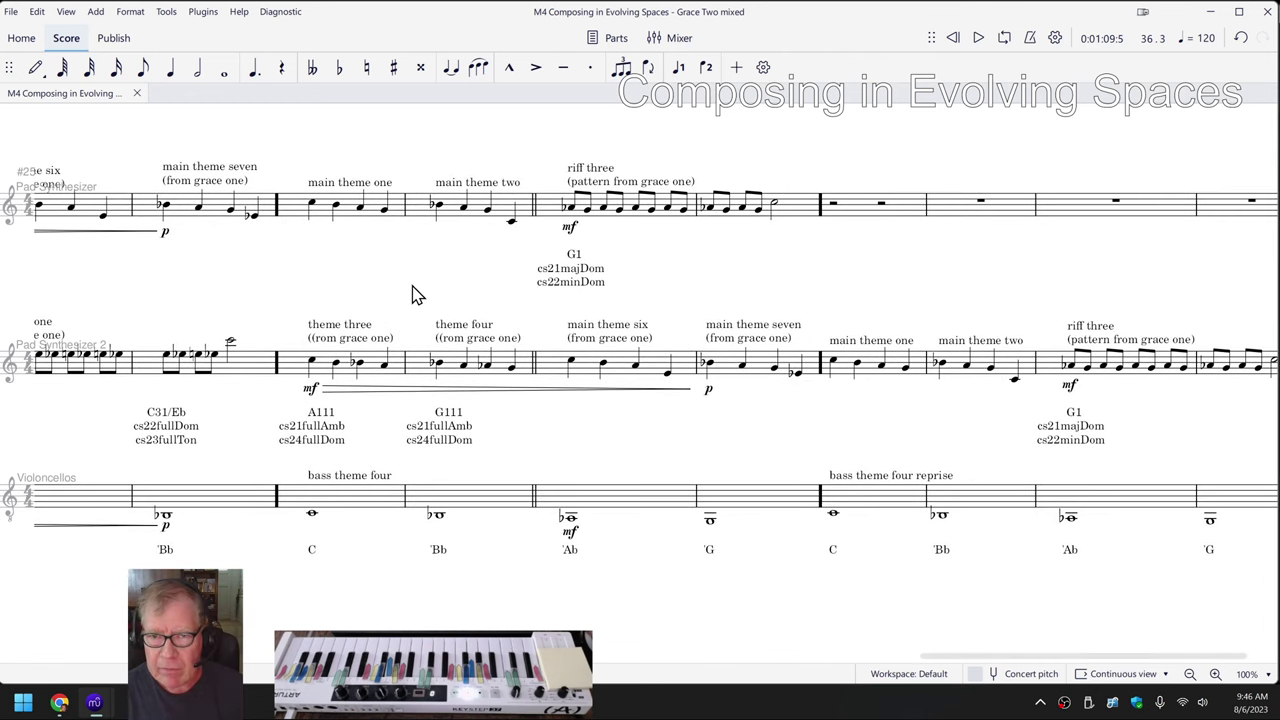
left_click_drag(752, 288, 678, 282)
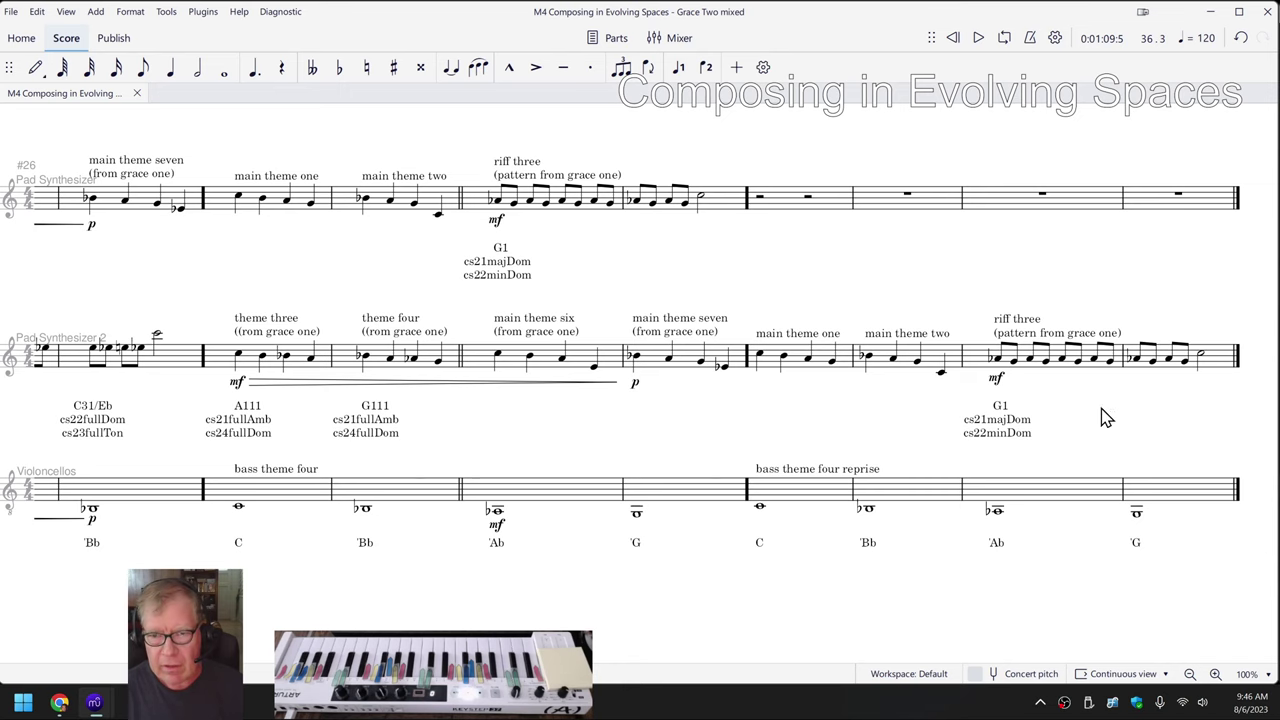
left_click_drag(694, 423, 812, 425)
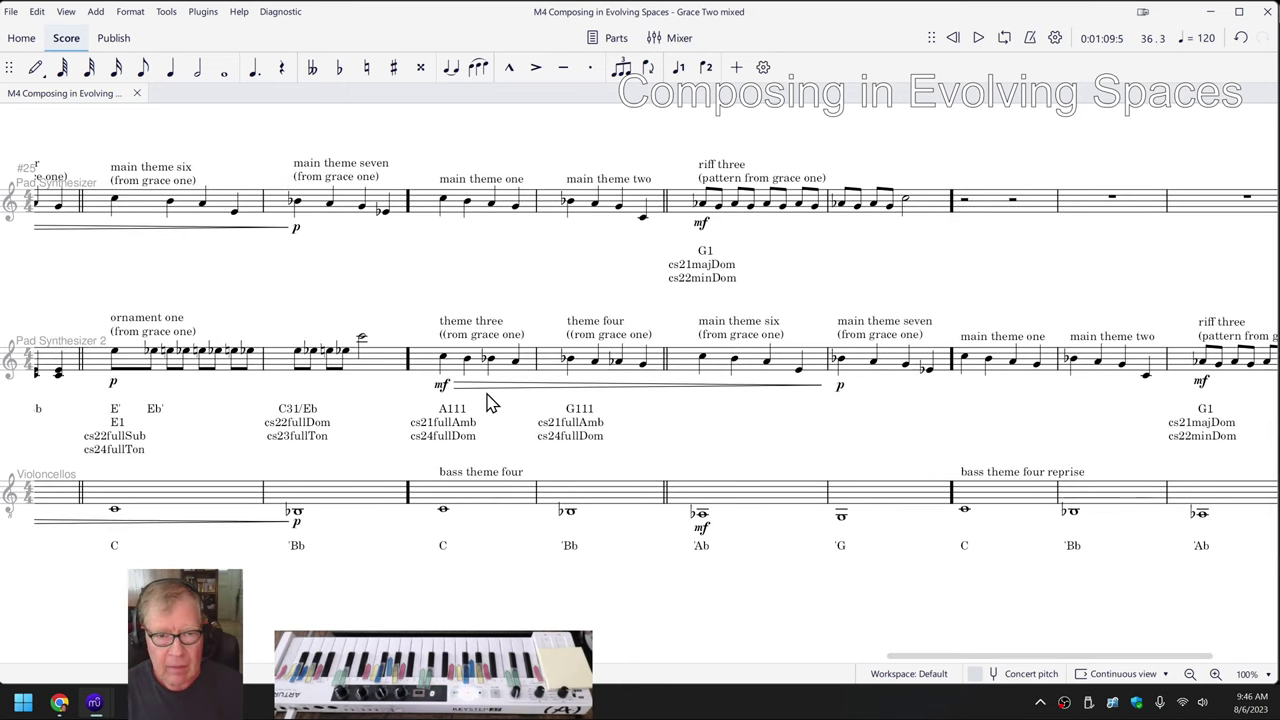
left_click_drag(149, 294, 727, 297)
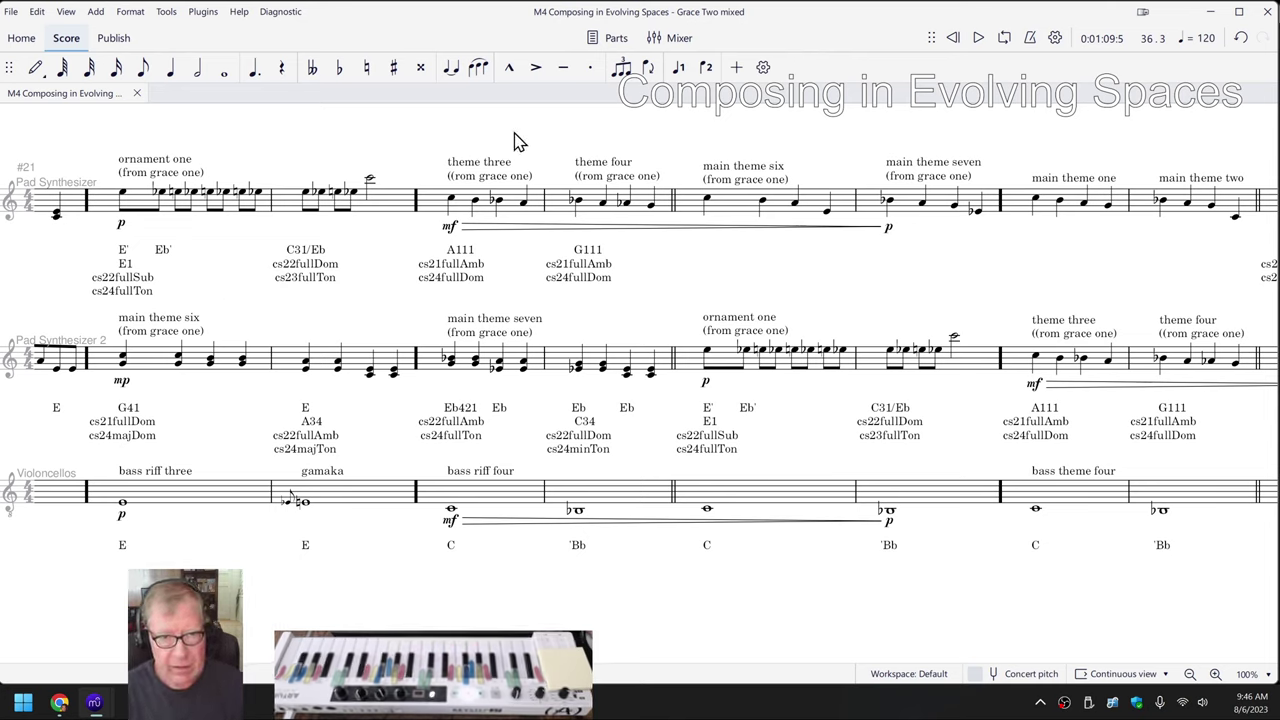
Select and deselect a theme three note, then jump back to the score's start with Ctrl+Home
left_click(452, 201)
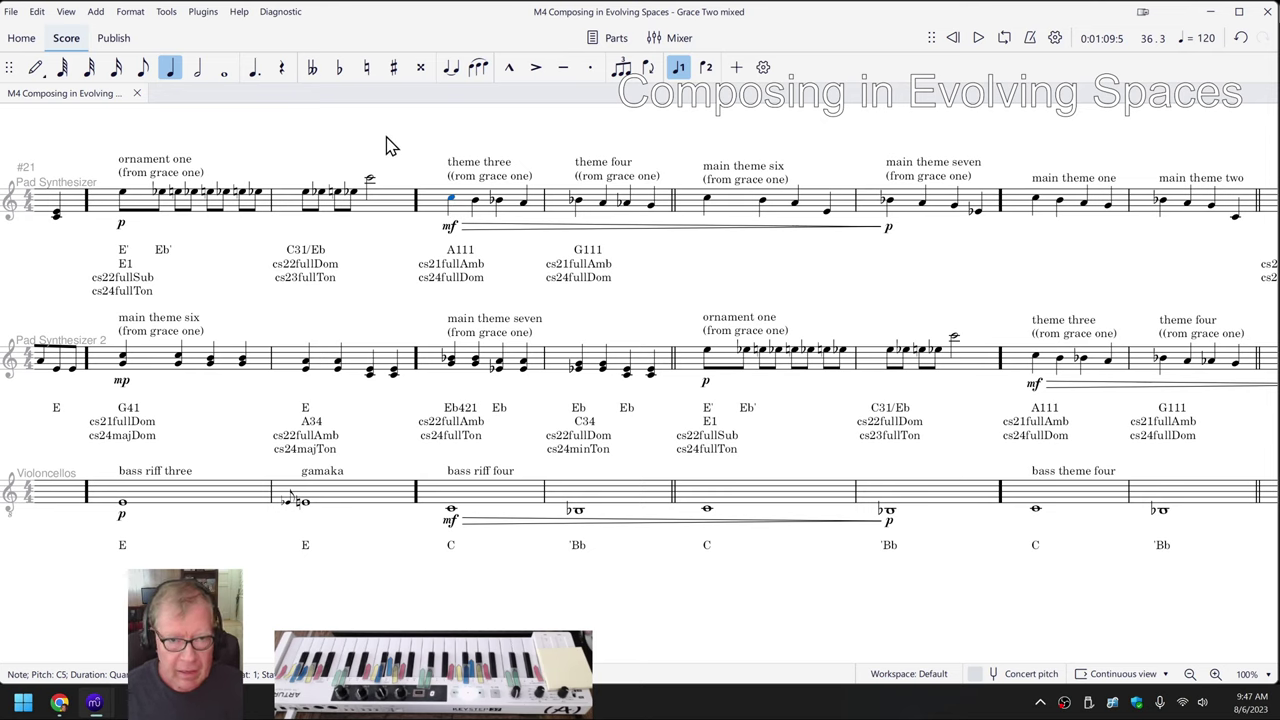
key("Escape")
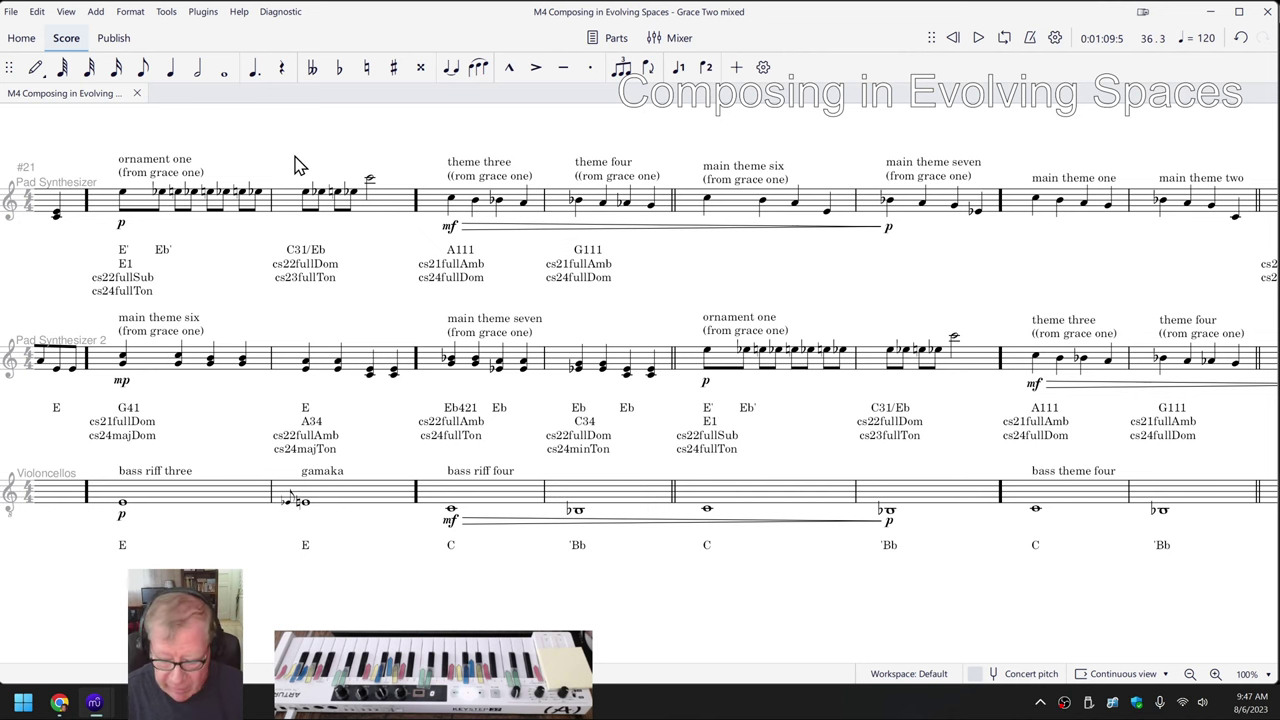
key("ctrl+Home")
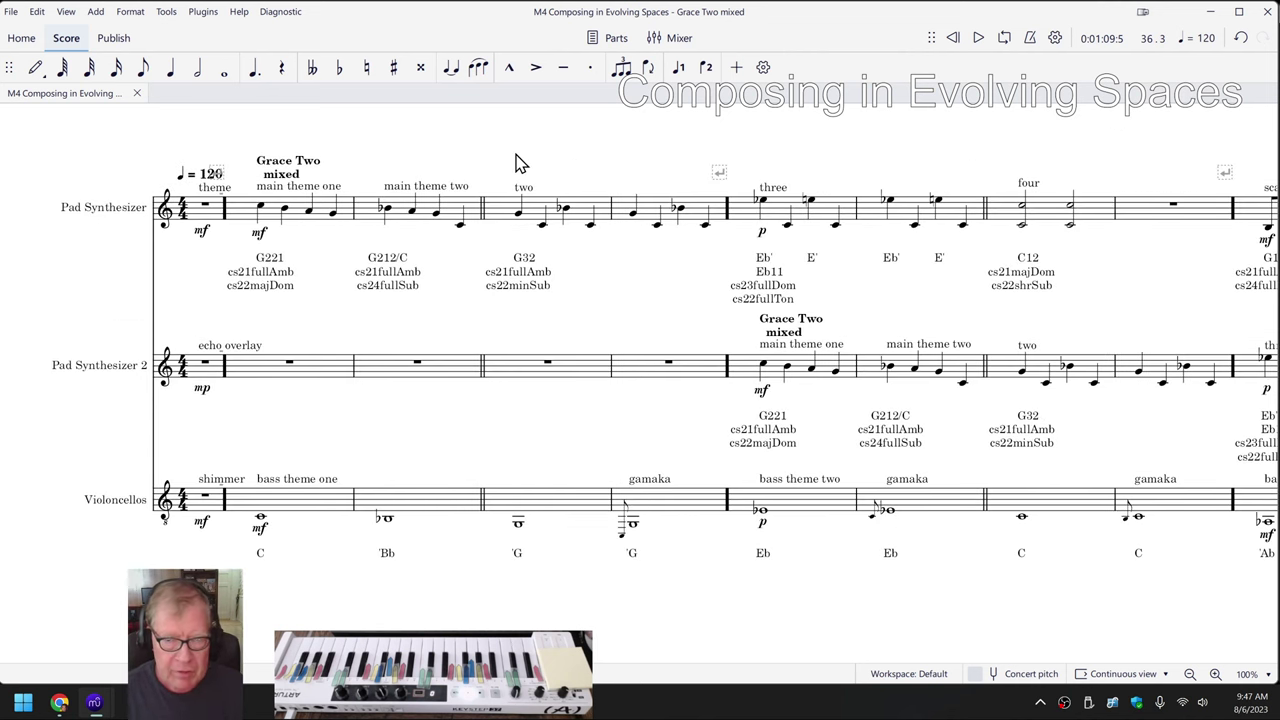
Play back the measure labelled four, then the 'scale on neutral' measure further along
left_click(1010, 224)
key("space")
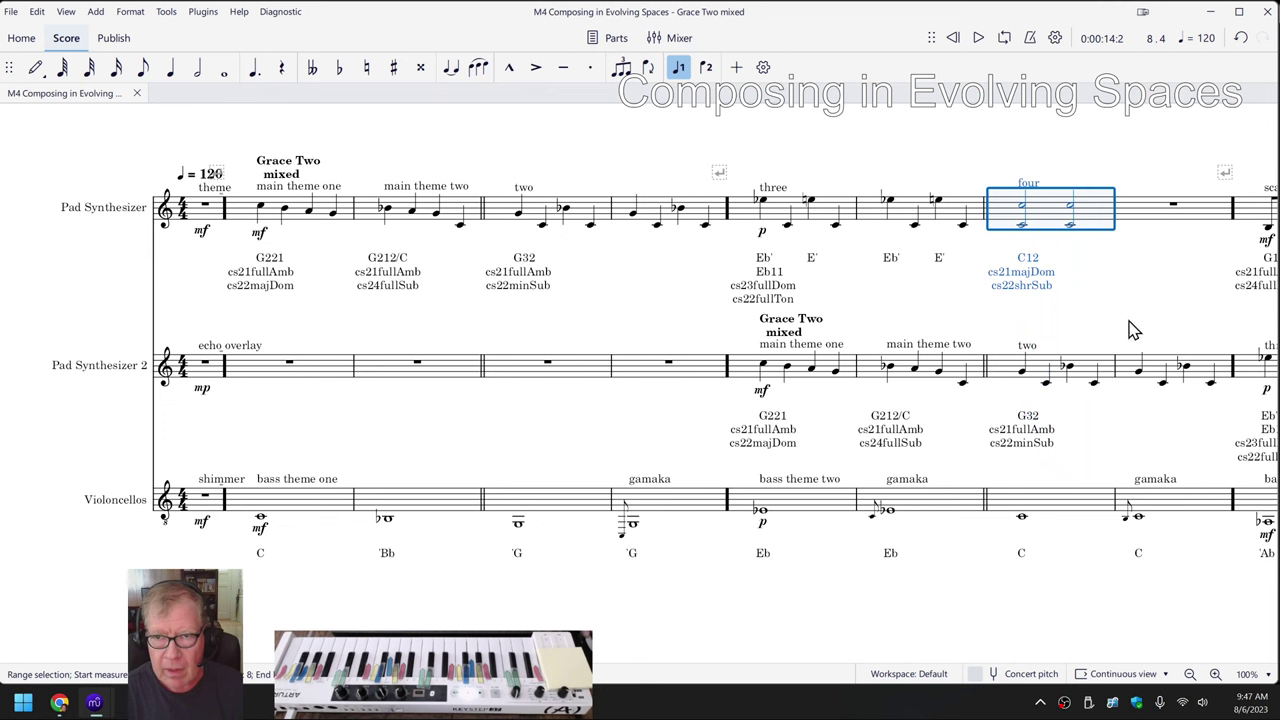
left_click_drag(1129, 329, 640, 318)
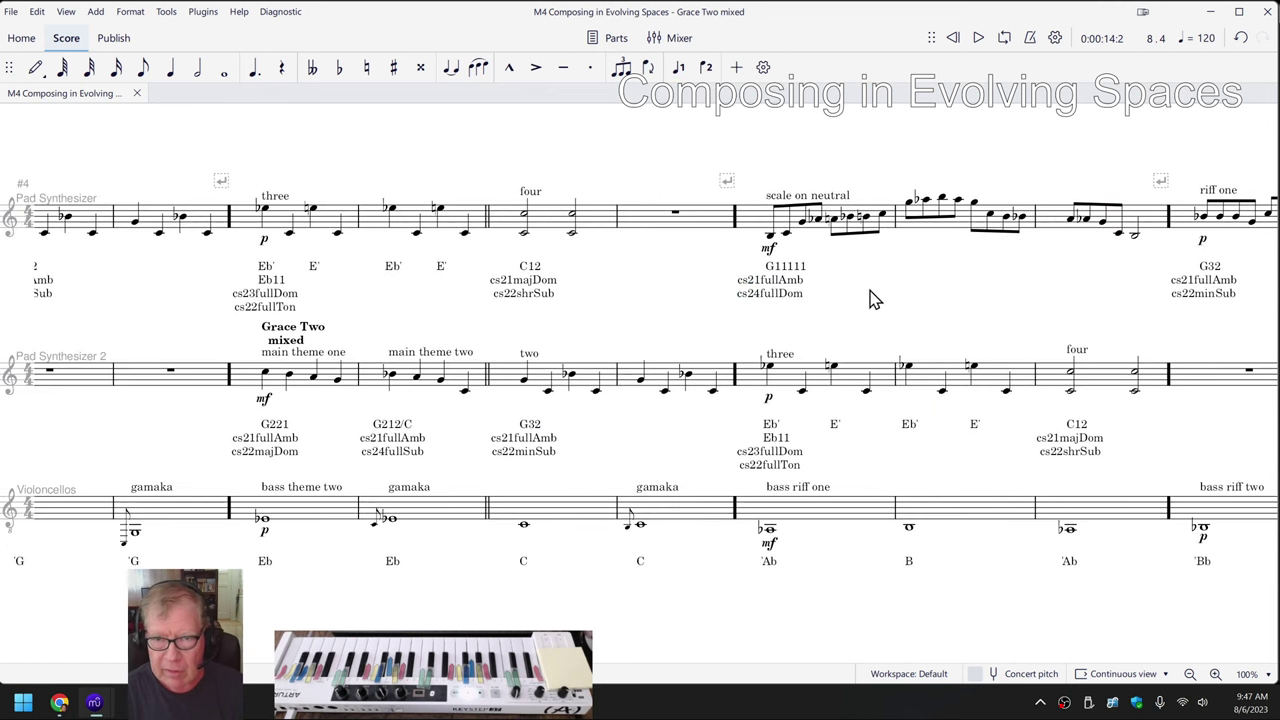
left_click(760, 227)
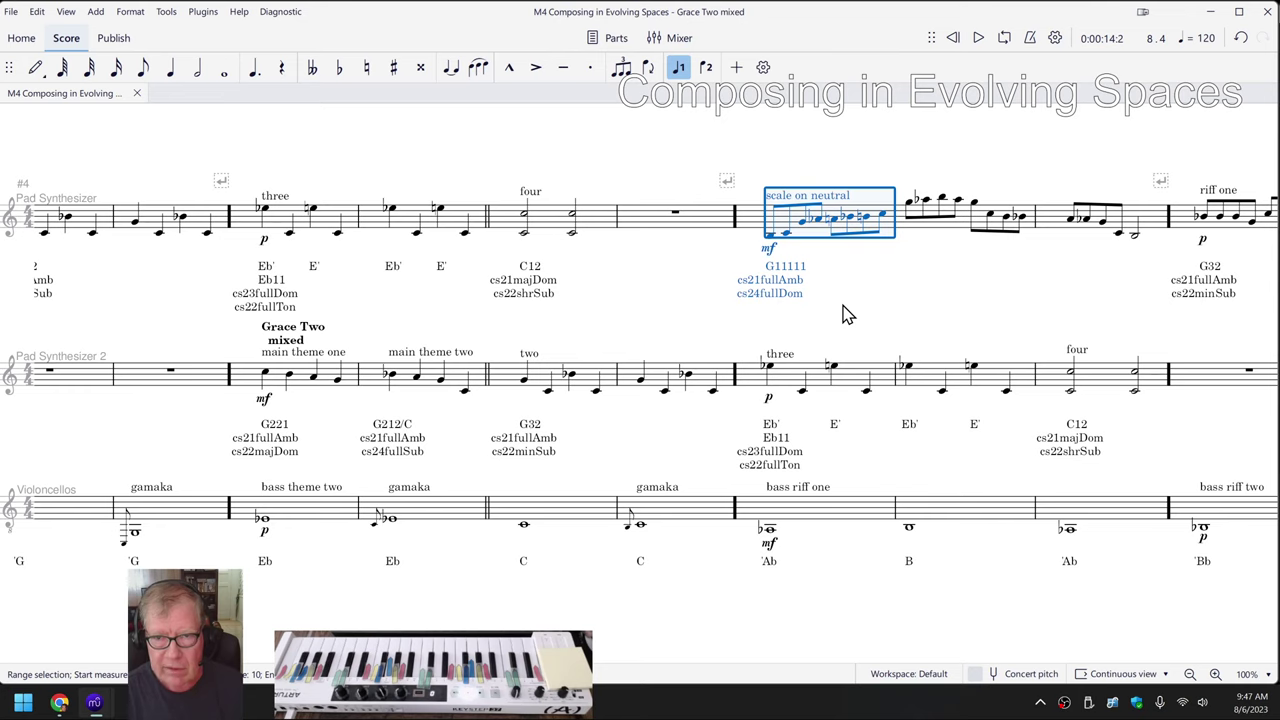
key("space")
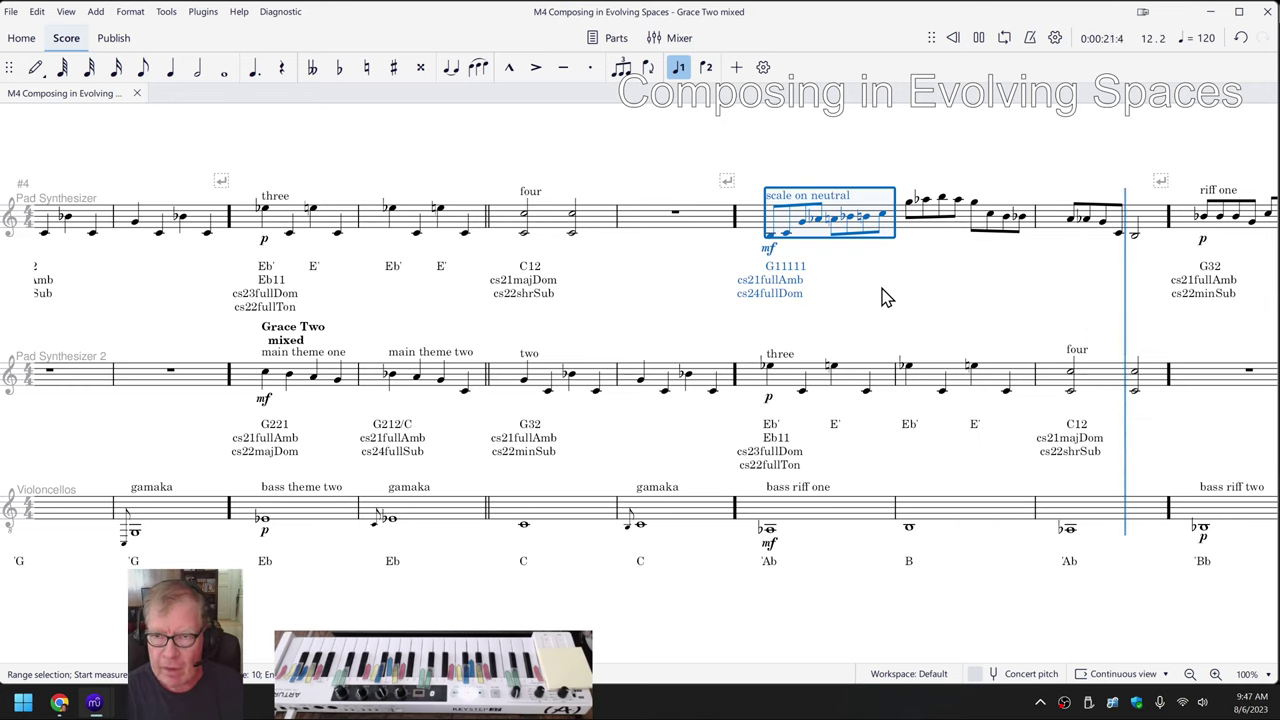
key("space")
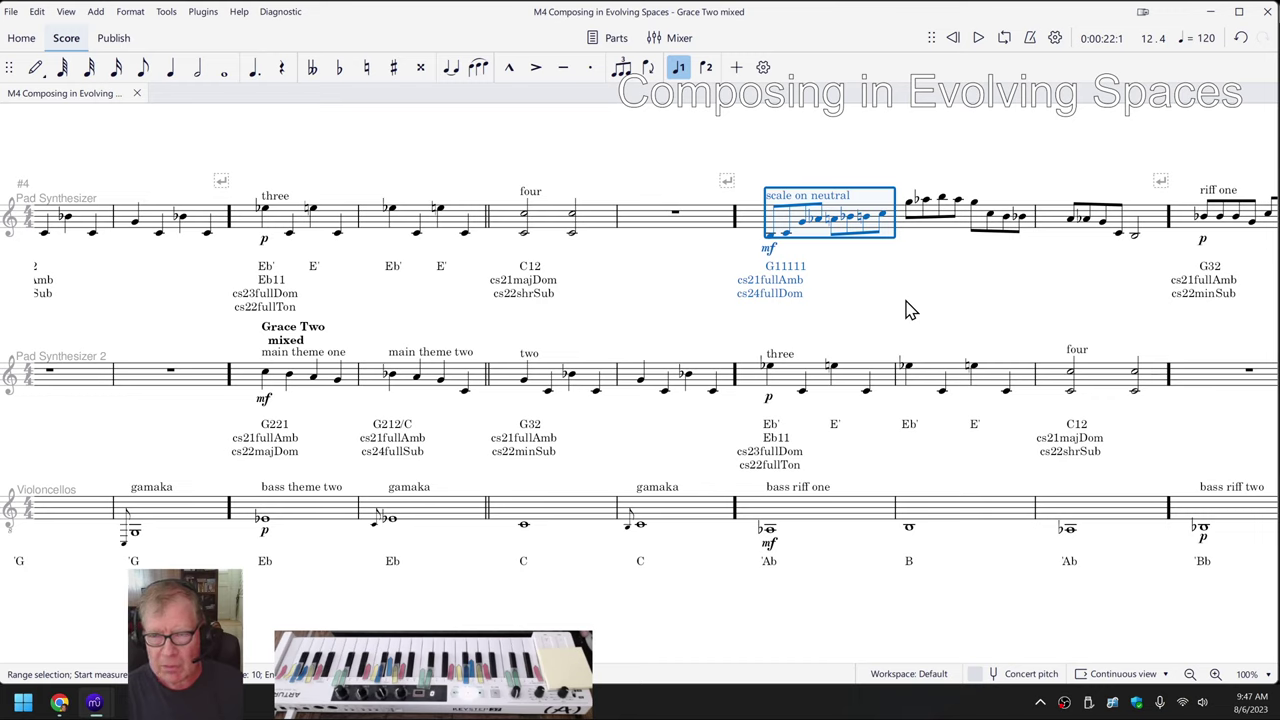
key("Escape")
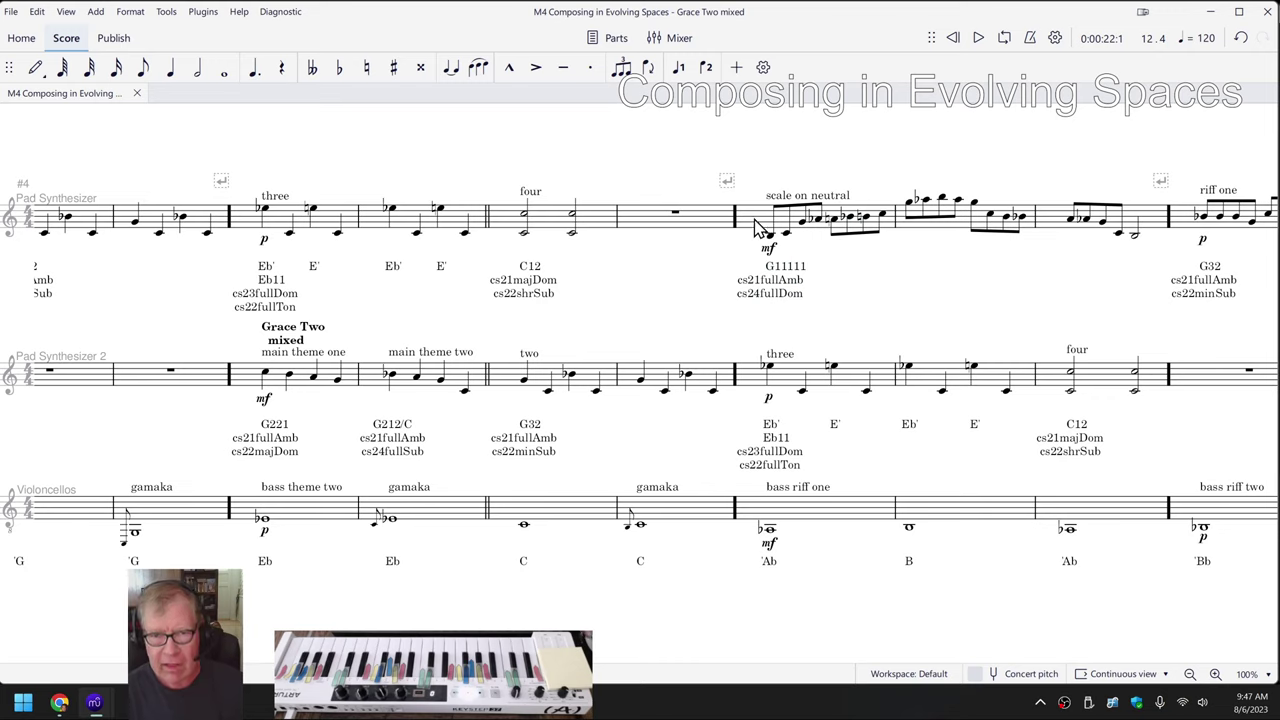
Replay the 'scale on neutral' measure, then scroll back to the score's ♩=120 start
left_click(757, 226)
key("space")
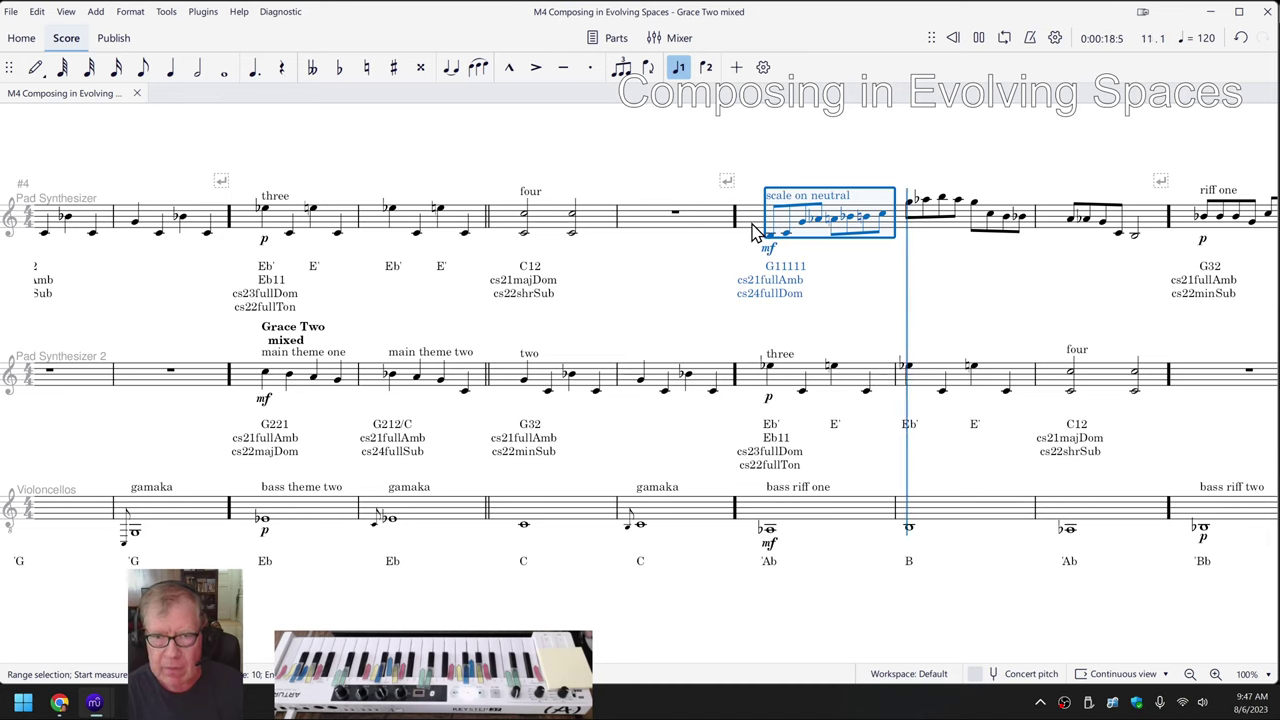
key("space")
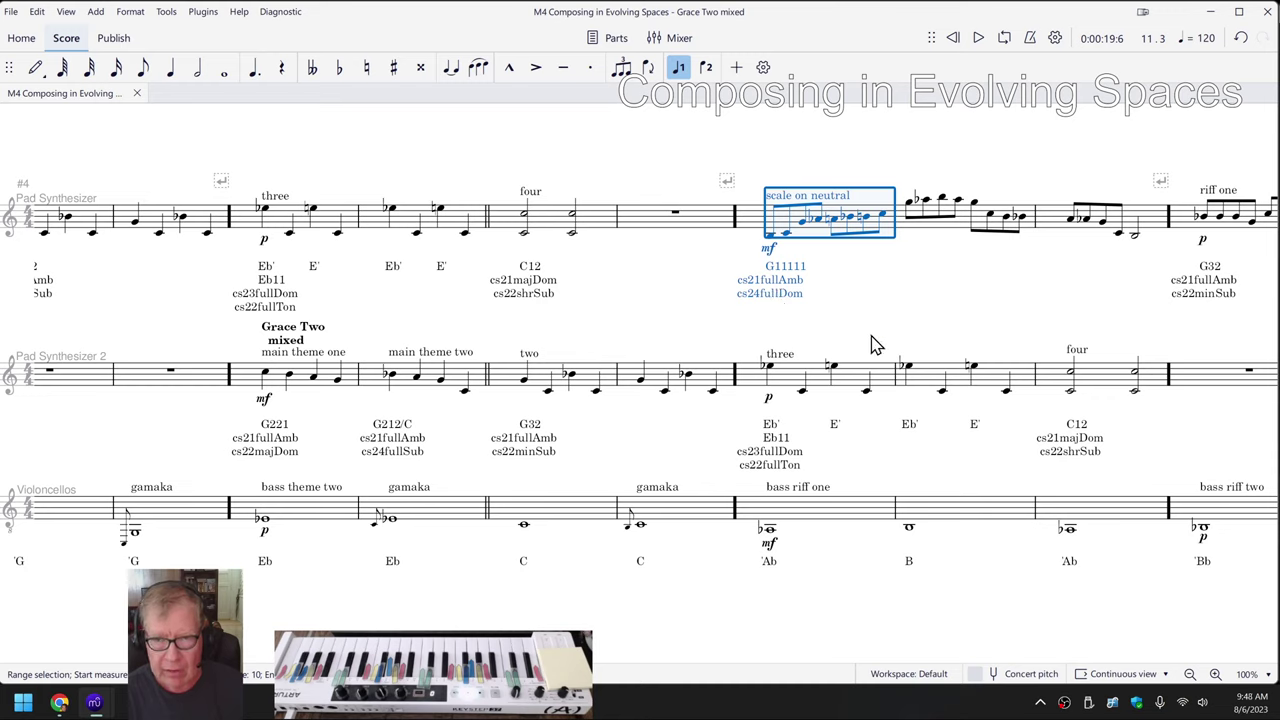
key("Escape")
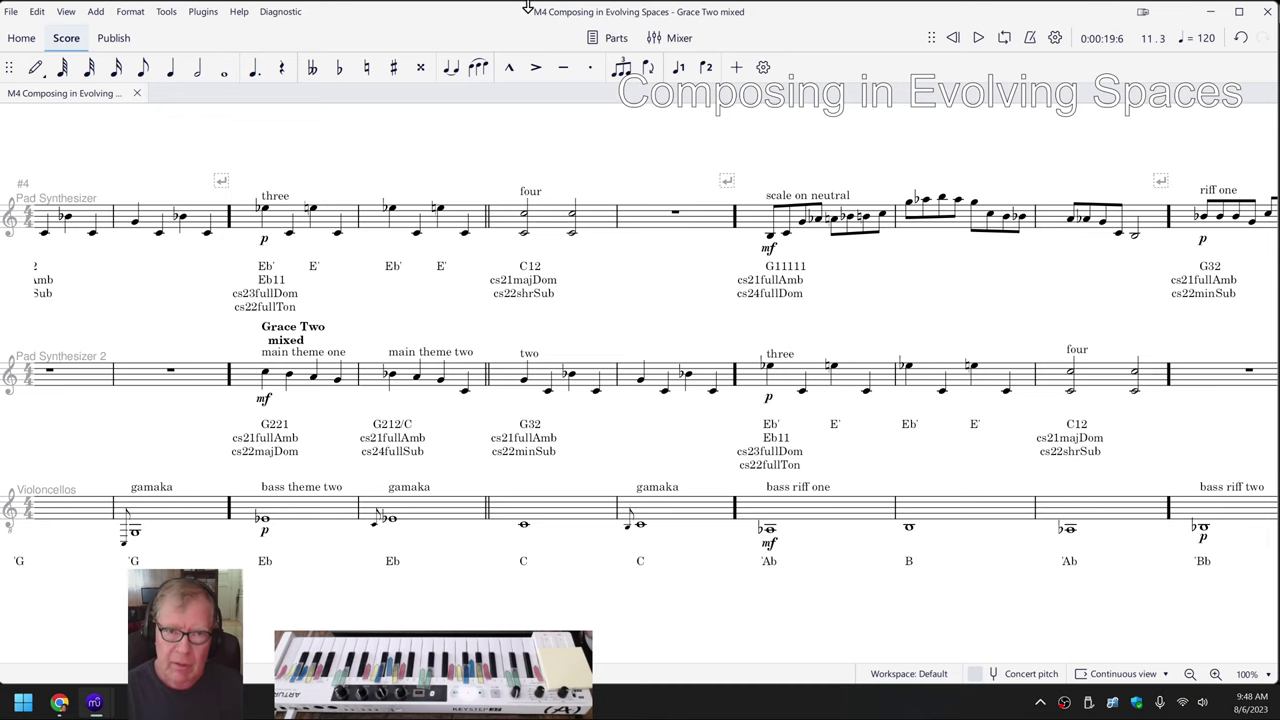
scroll(726, 186, "left", 10)
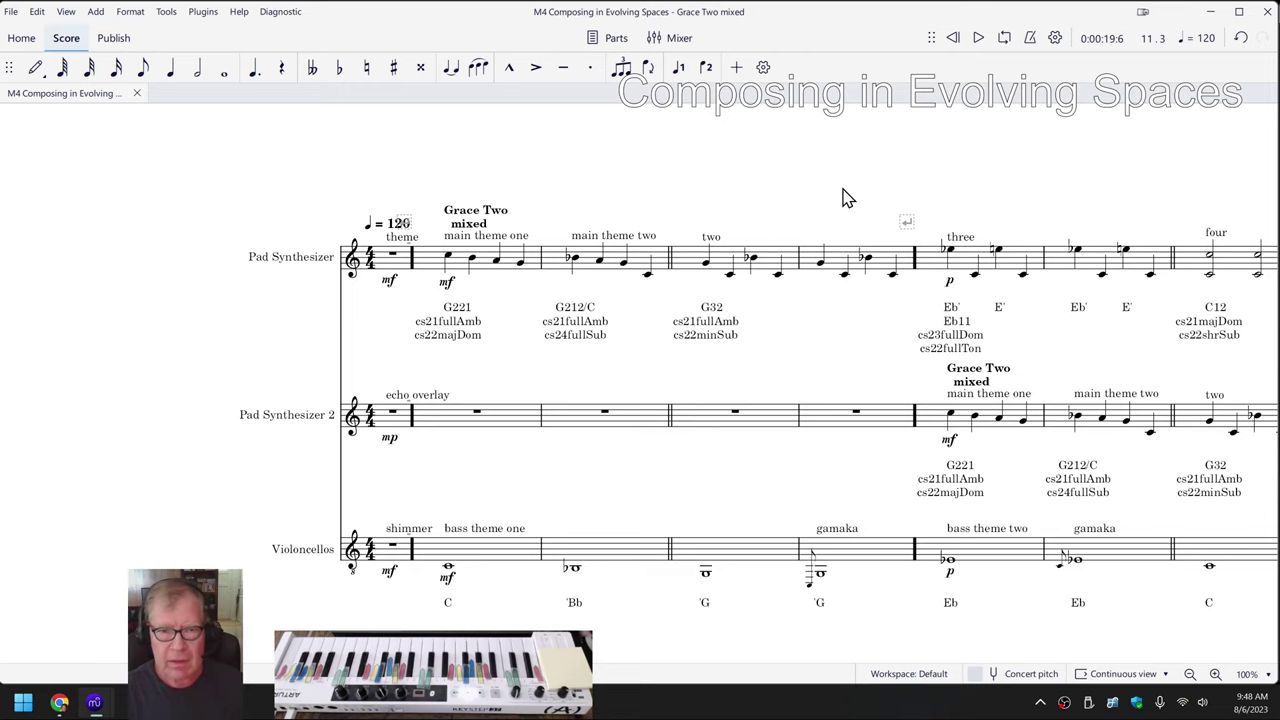
Play the Violoncellos bass line starting from the bass theme one measure, then stop playback
left_click_drag(905, 178, 720, 175)
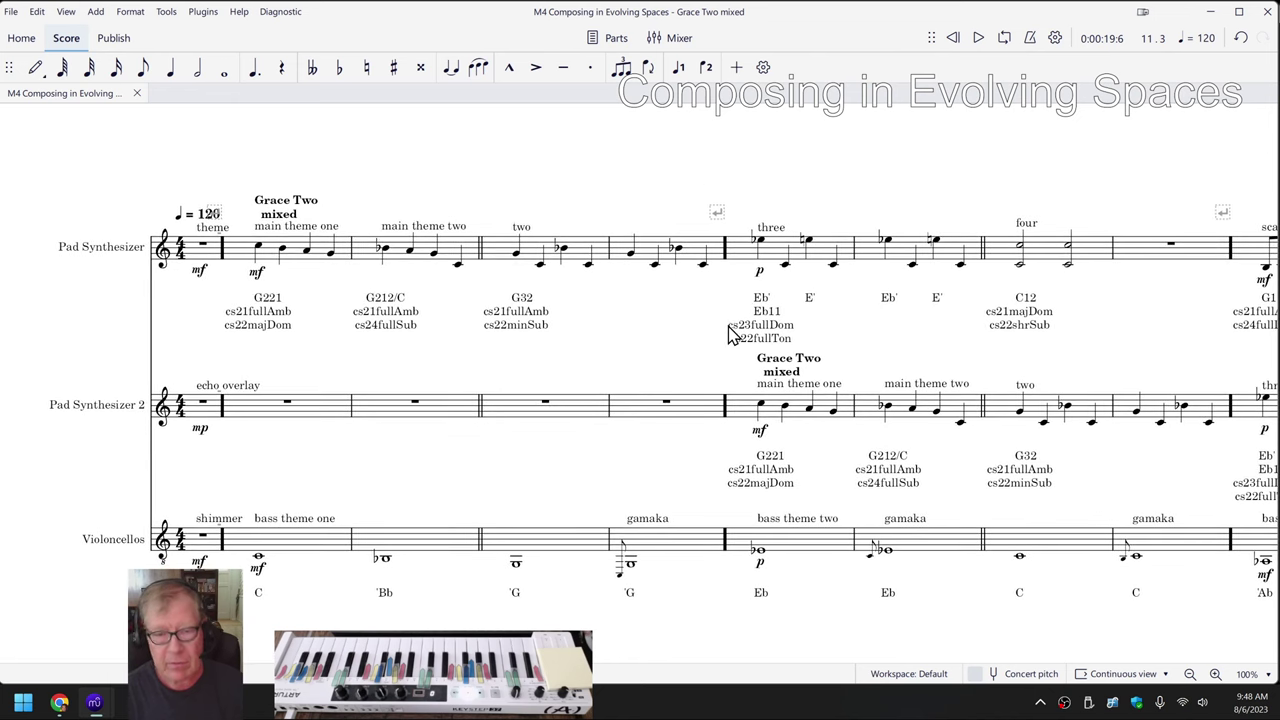
left_click_drag(676, 476, 533, 487)
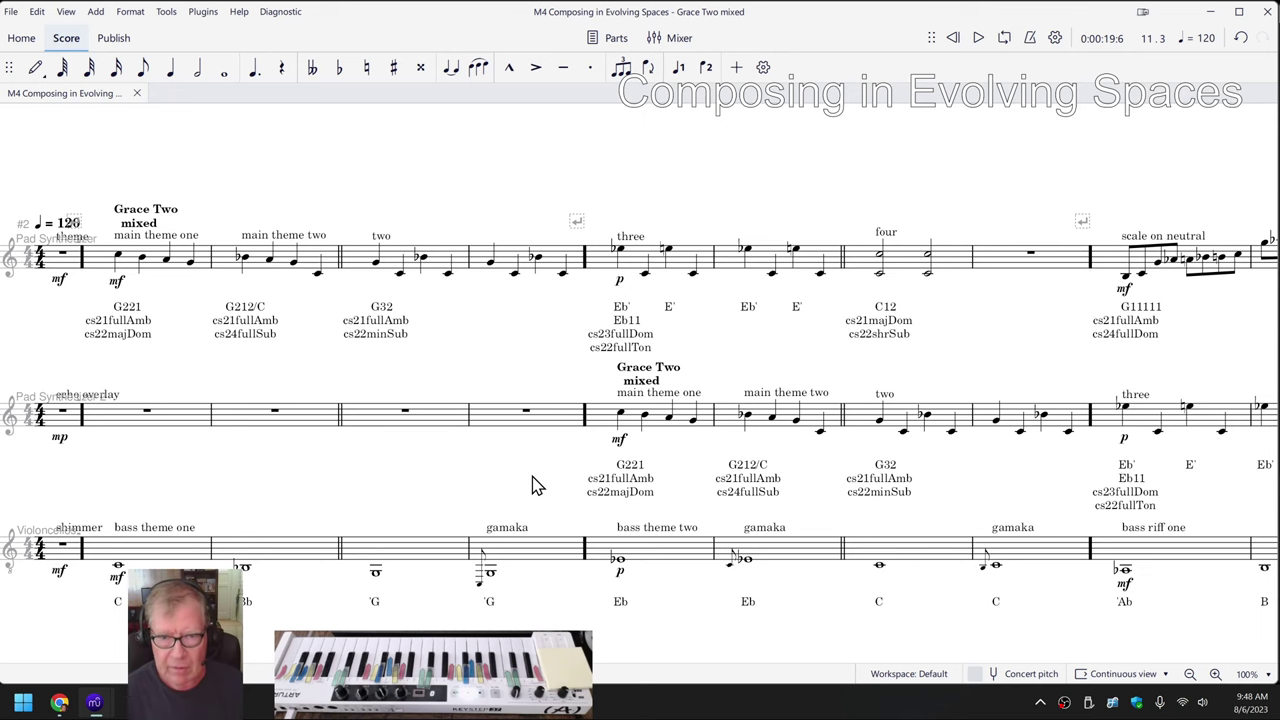
left_click_drag(477, 466, 634, 389)
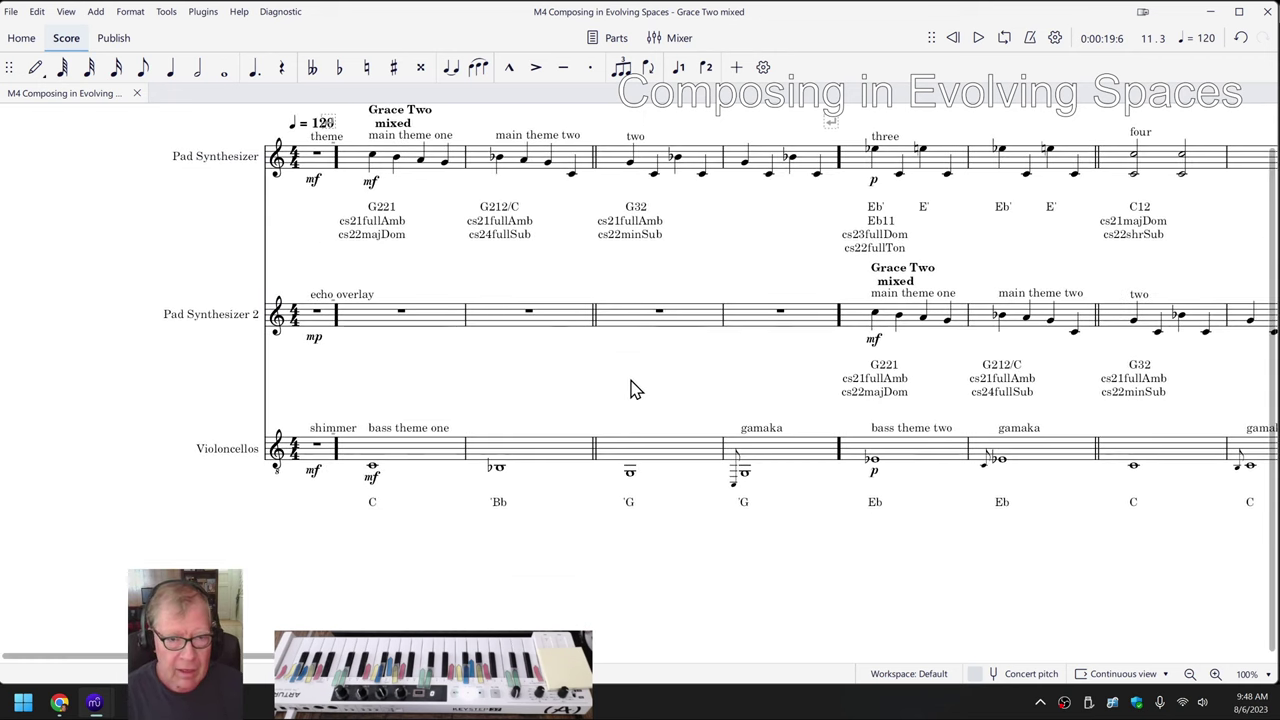
left_click(406, 460)
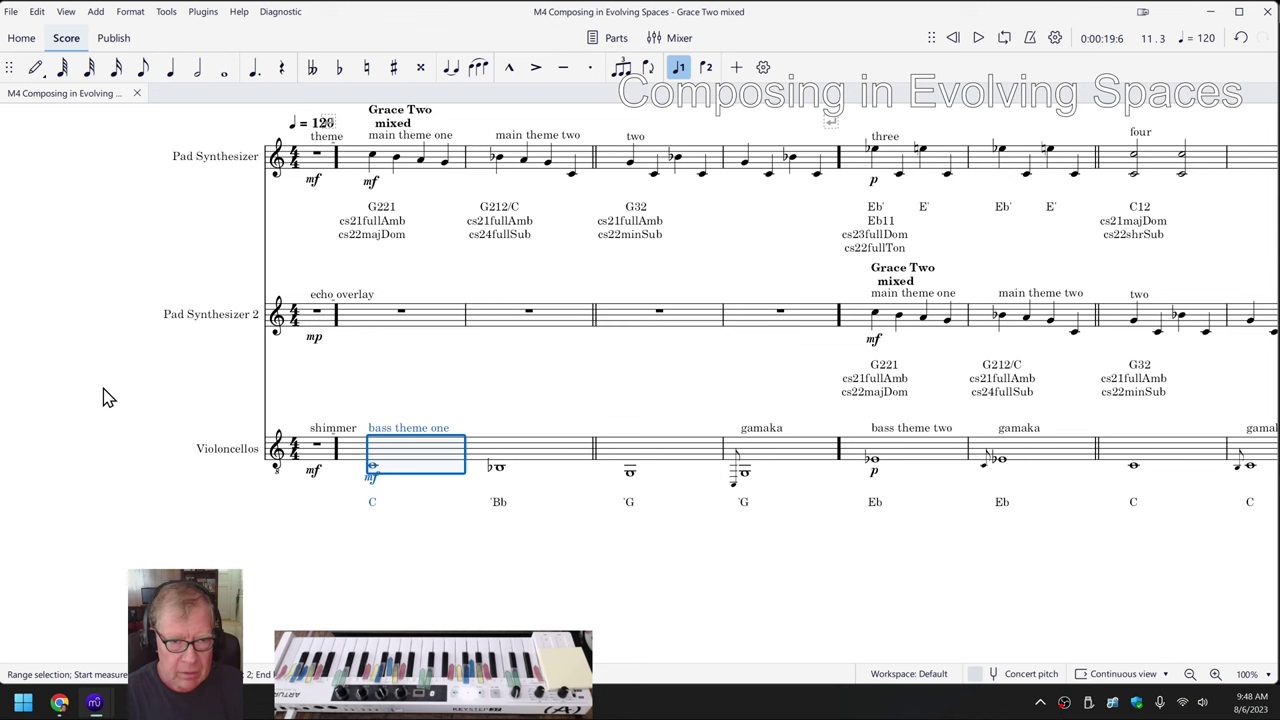
key("space")
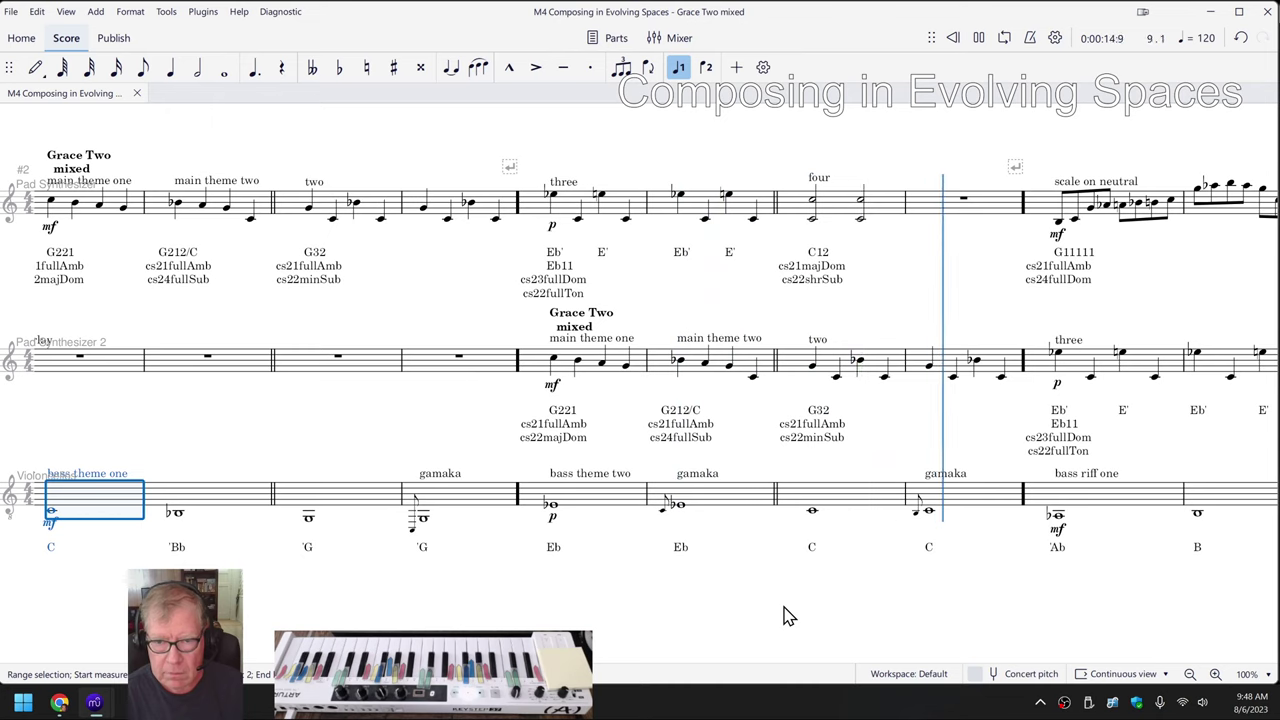
key("space")
Select the cello measures from bass theme two through the second gamaka
left_click(734, 495)
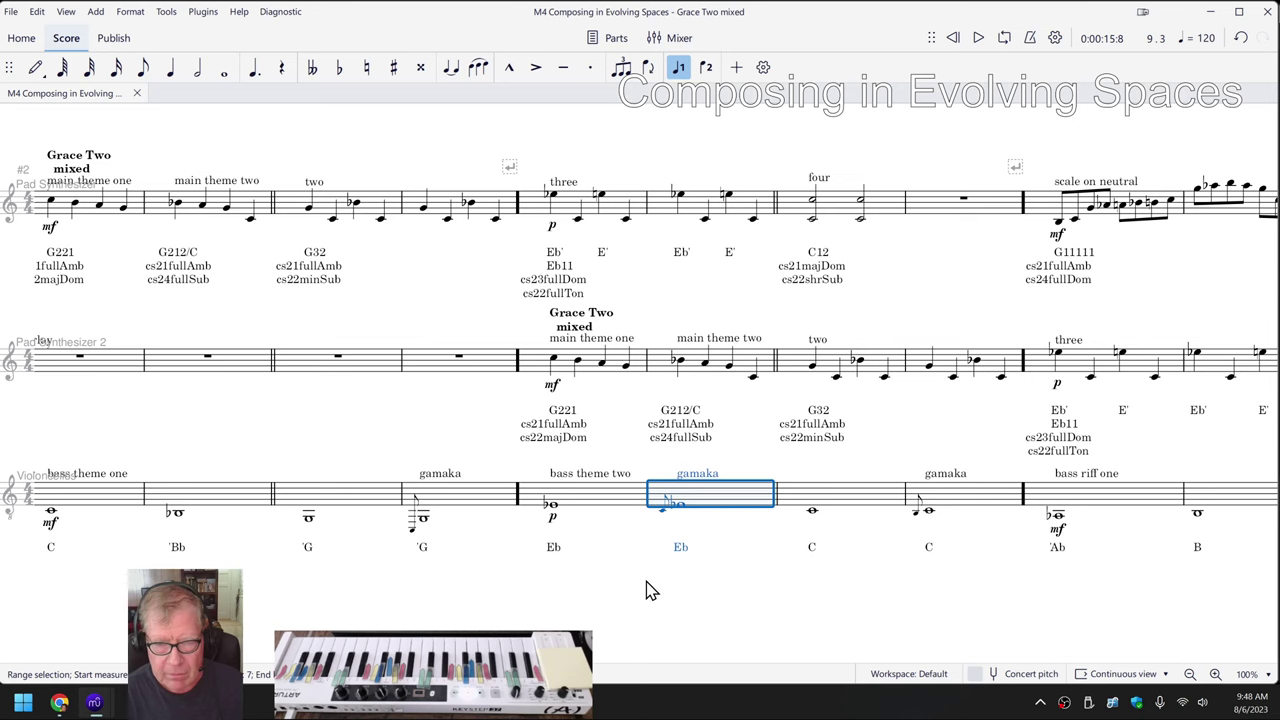
key("Escape")
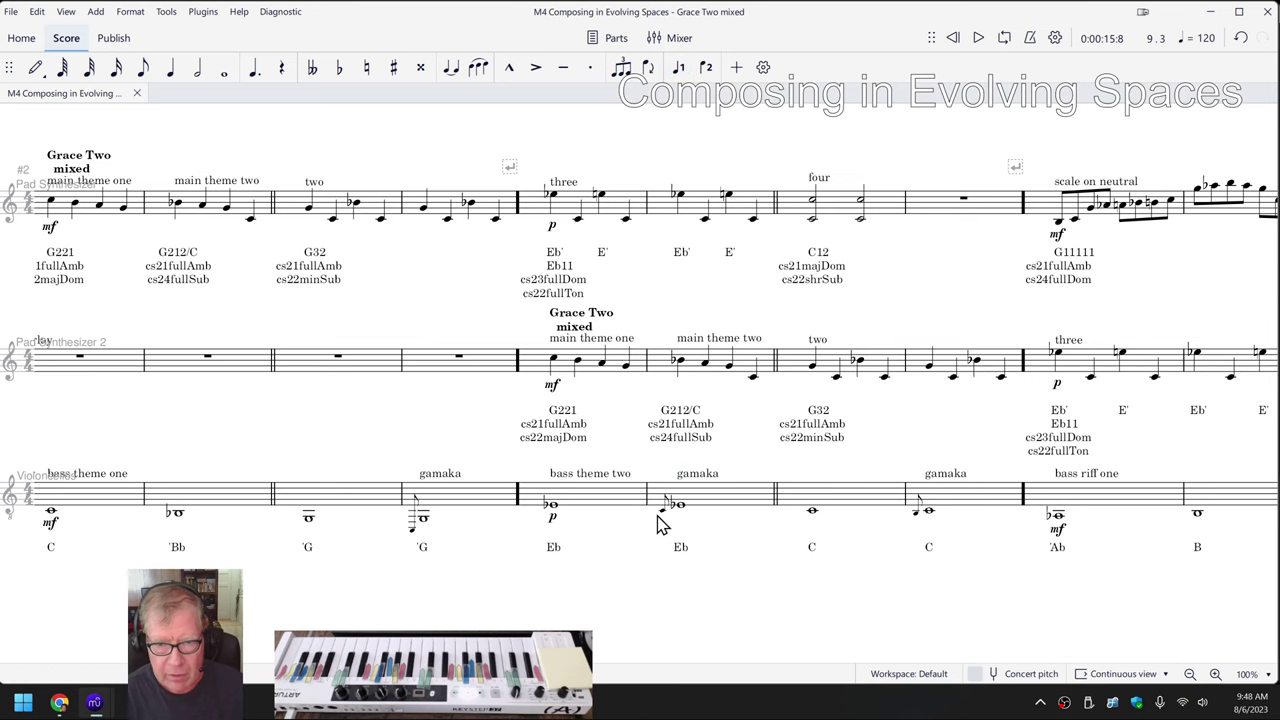
scroll(688, 594, "right", 3)
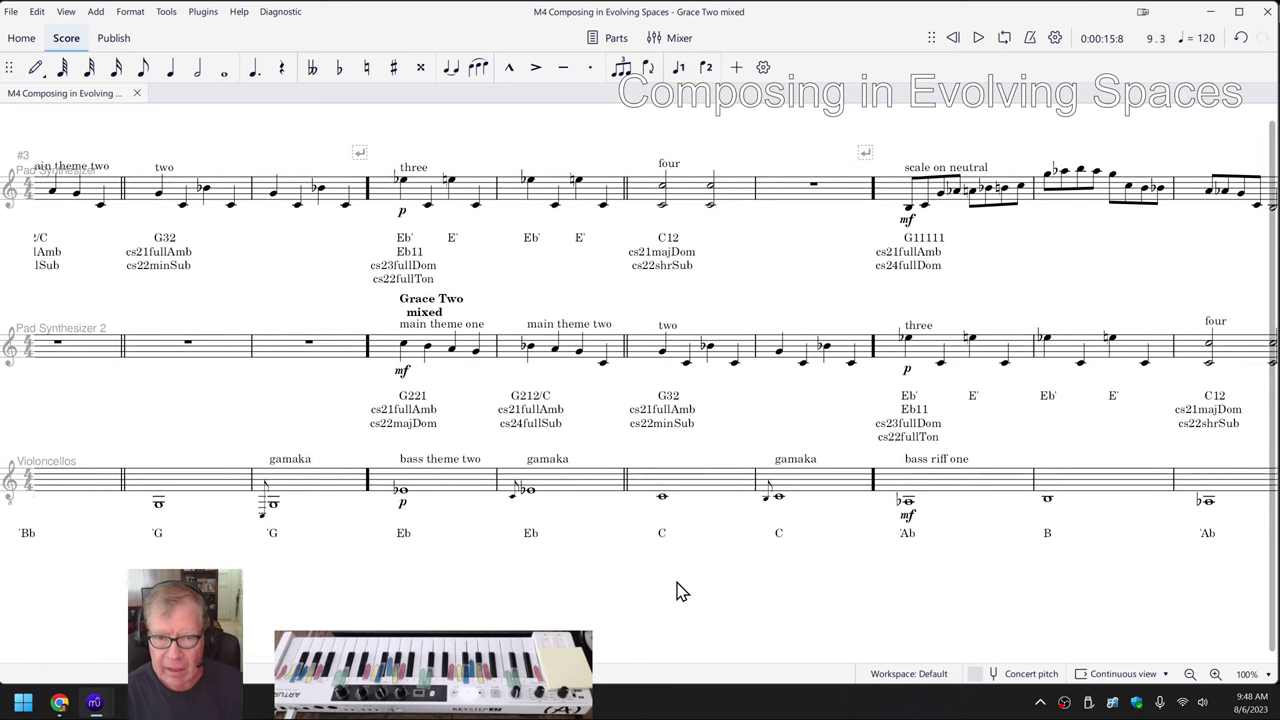
left_click(466, 488)
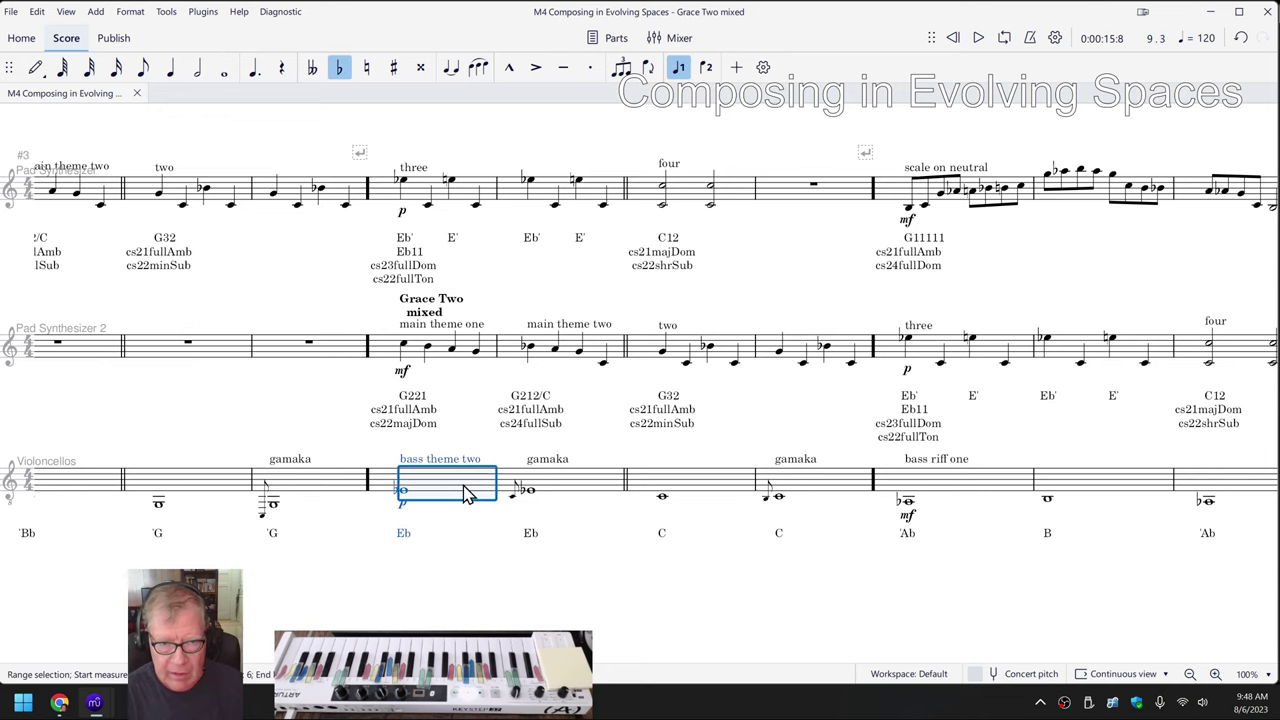
left_click(818, 490, "shift")
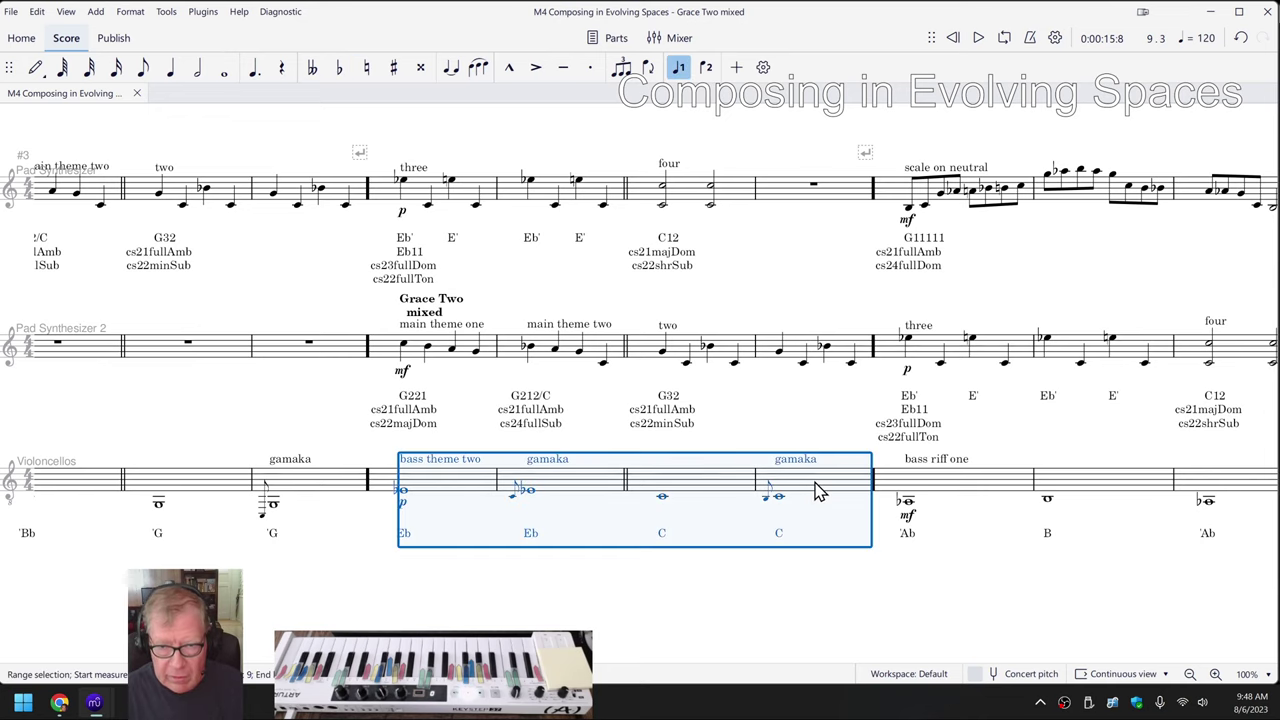
Show the cello notes from bass theme two to the second gamaka on the on-screen piano keyboard
key("p")
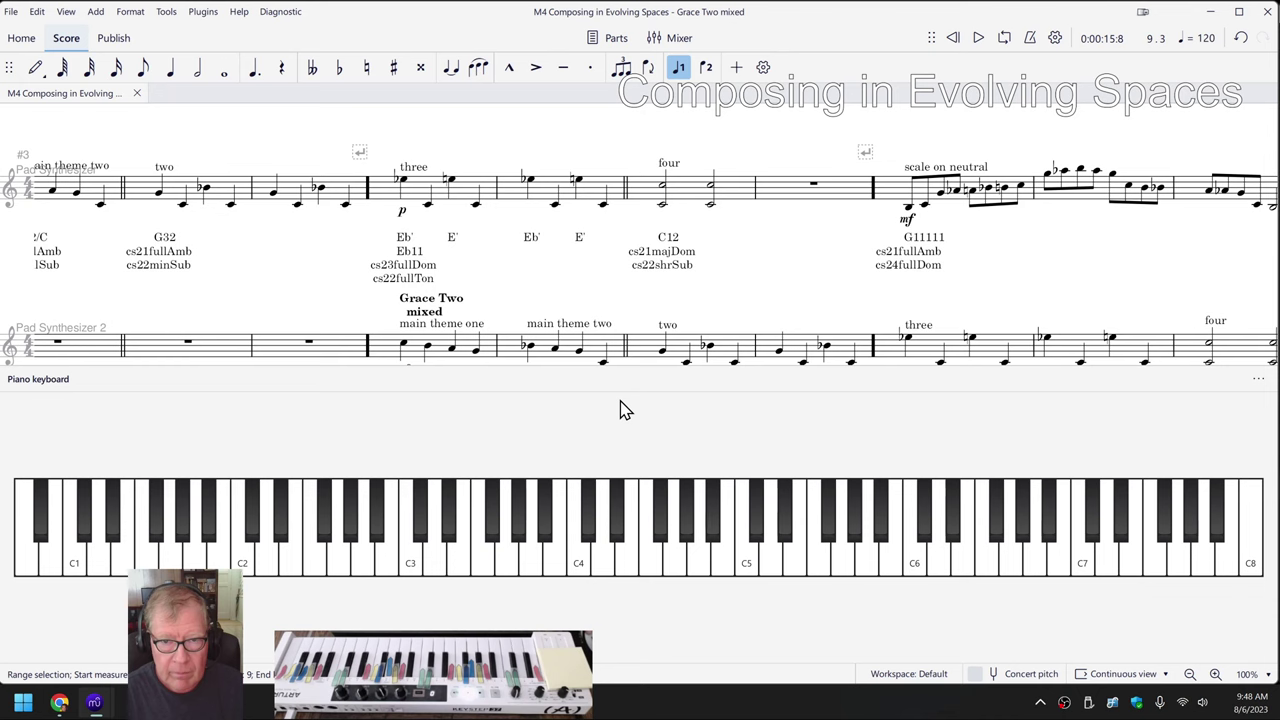
scroll(632, 220, "down", 3)
left_click(569, 318)
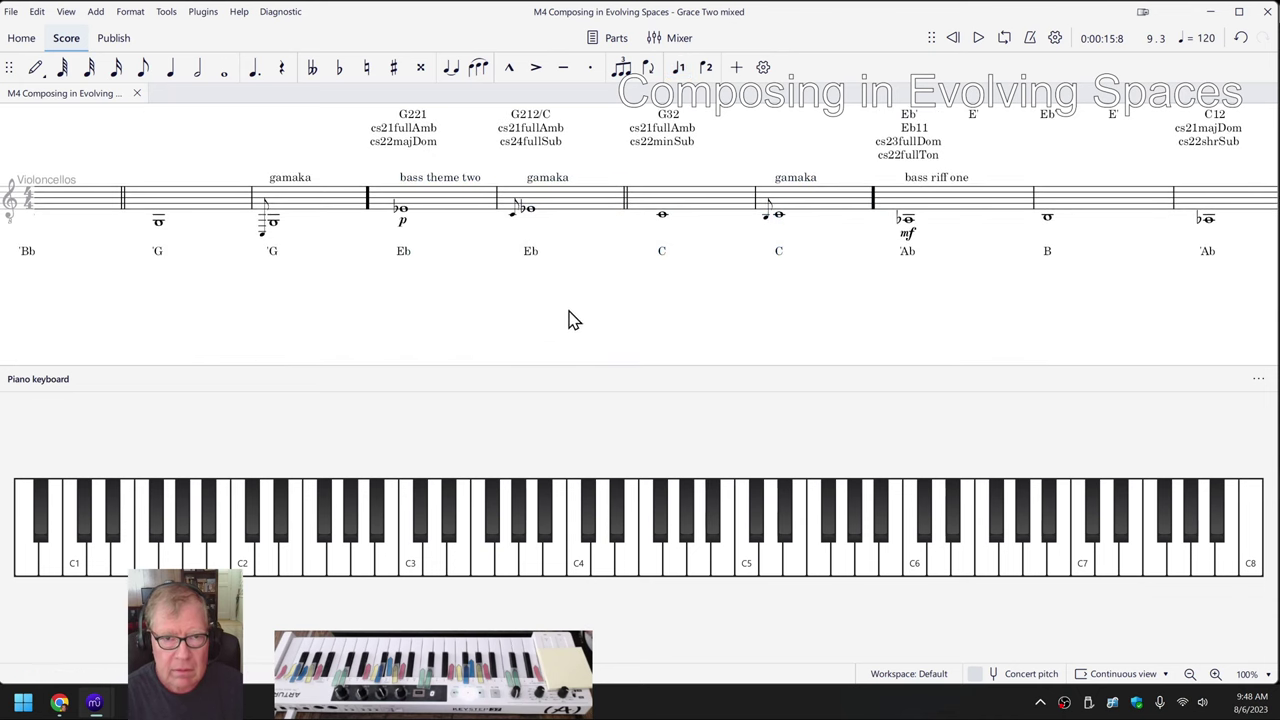
left_click(467, 213)
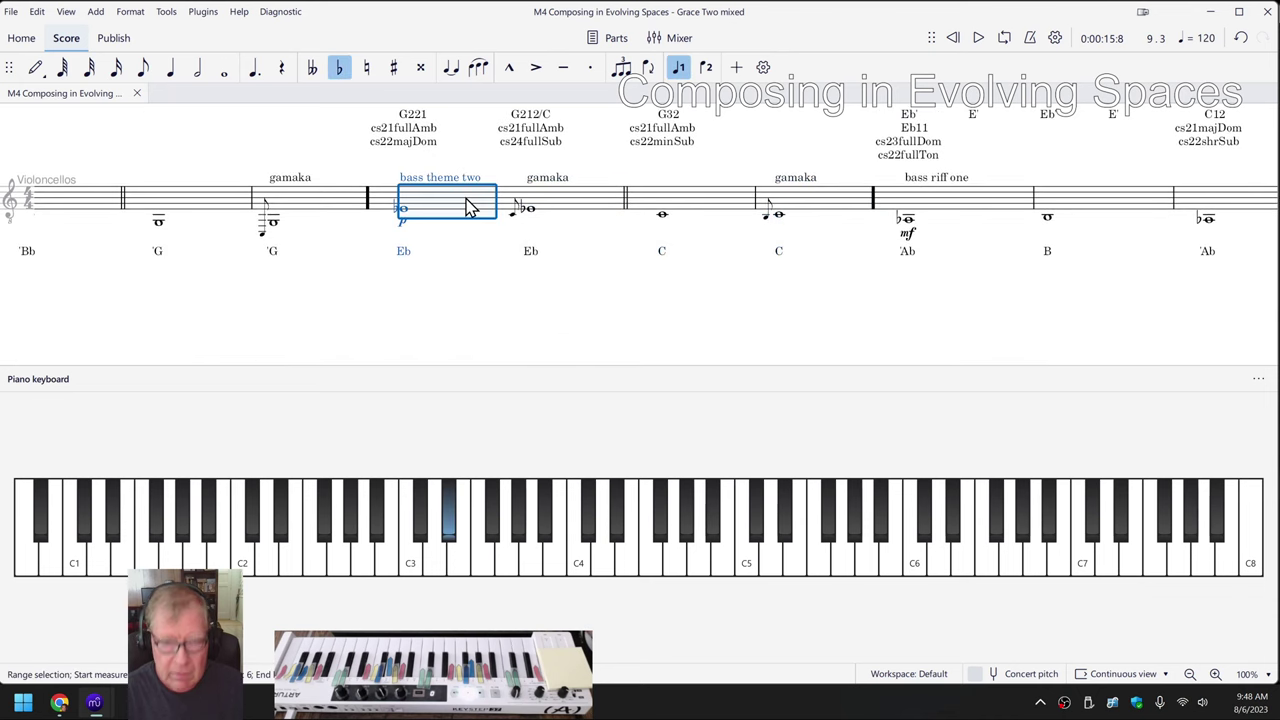
left_click(805, 212, "shift")
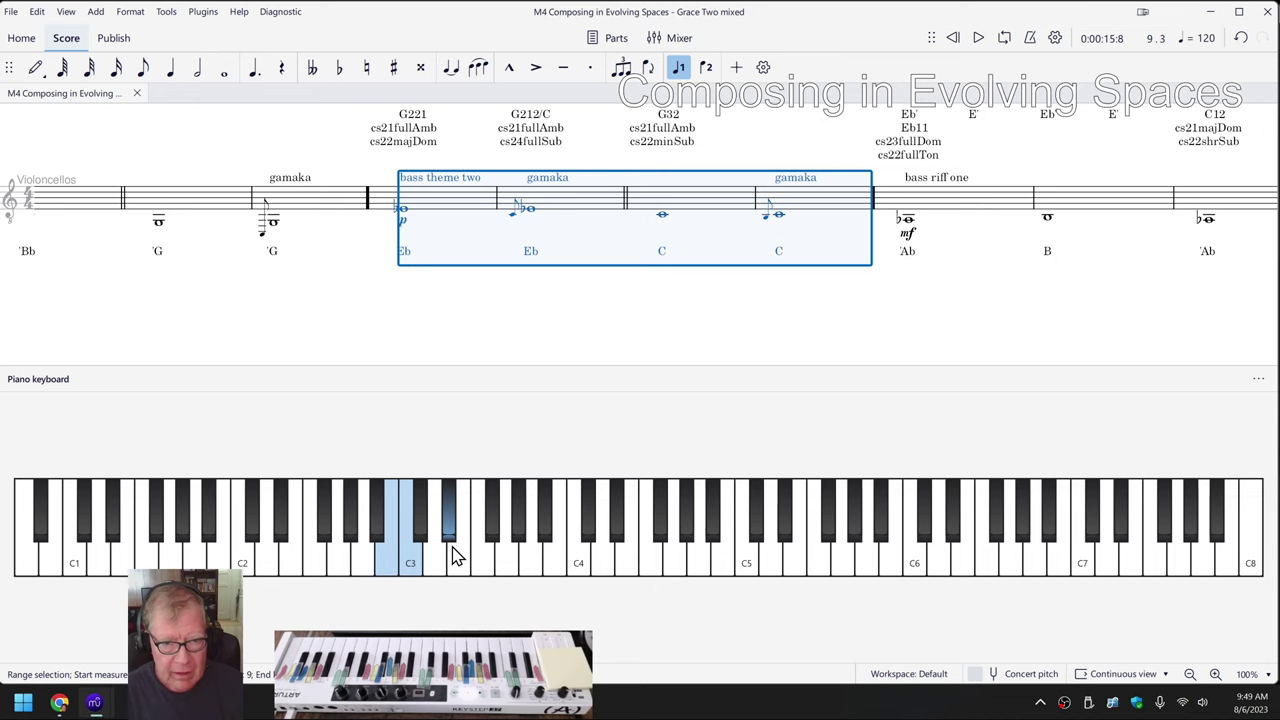
key("Escape")
Scroll the score to Pad Synthesizer 2 echoing main theme one below the 'three' bars
scroll(515, 347, "up", 2)
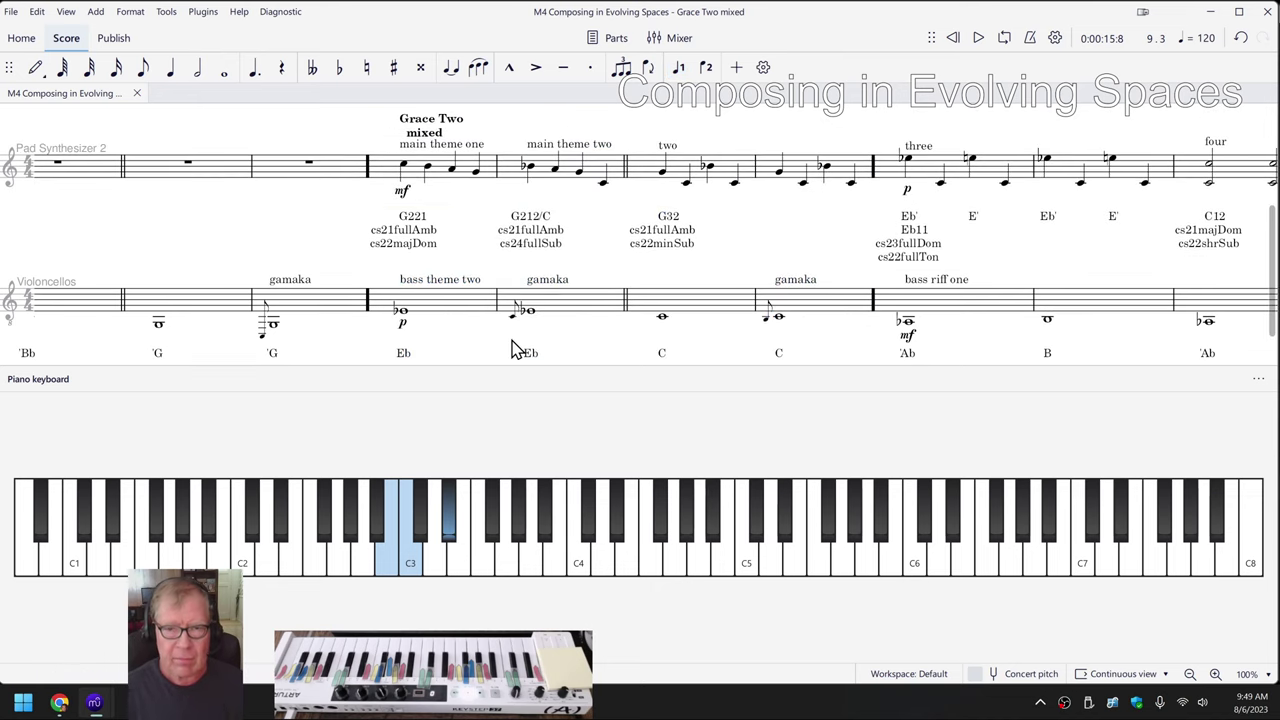
scroll(515, 347, "up", 2)
scroll(518, 347, "up", 2)
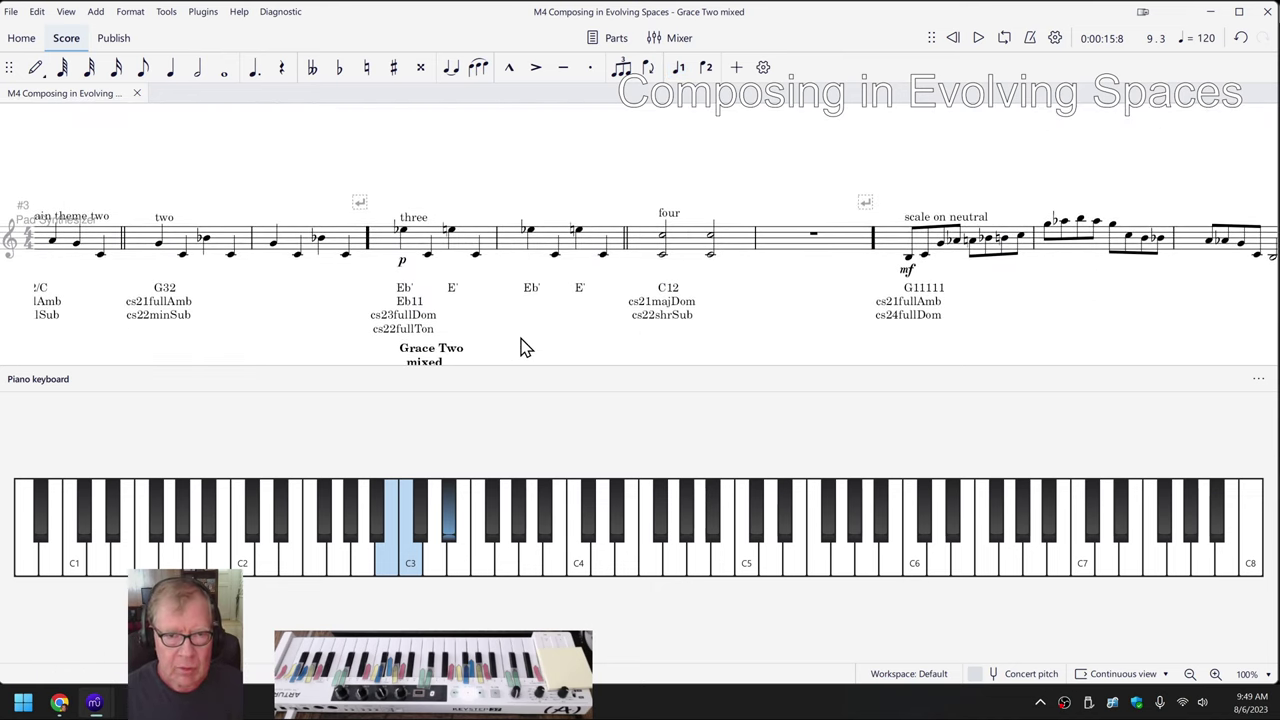
scroll(518, 343, "up", 3)
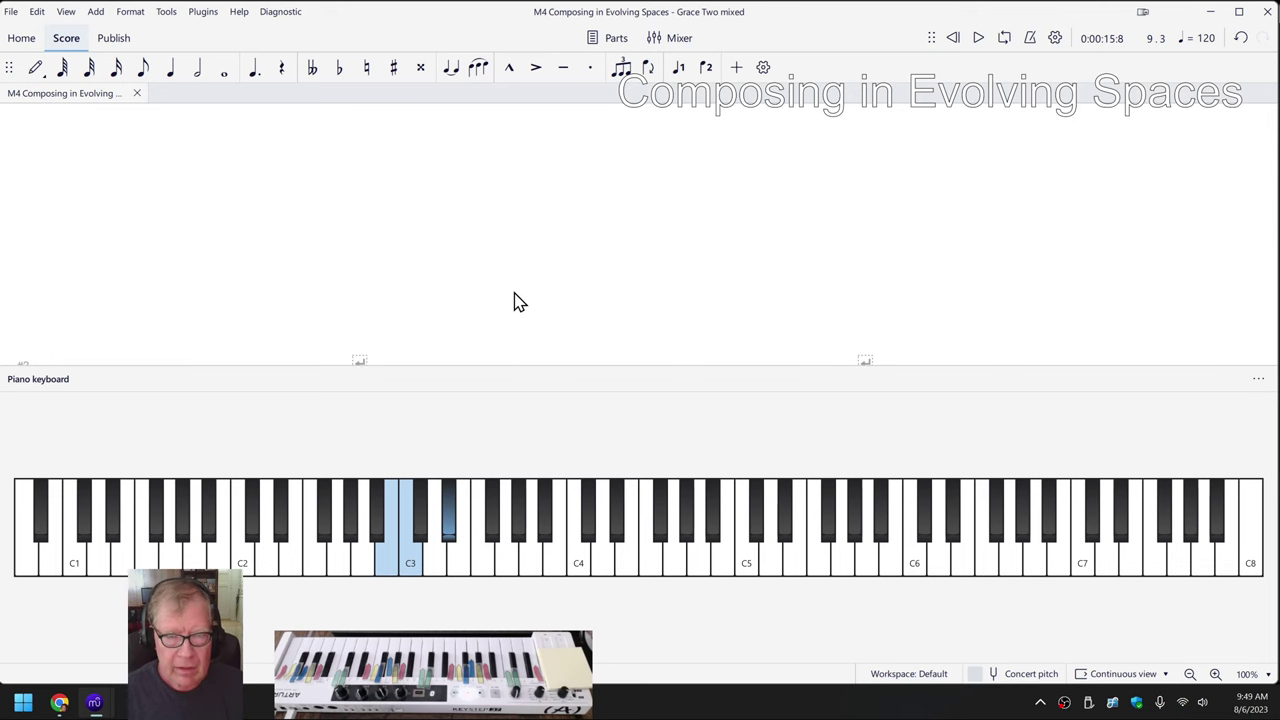
scroll(516, 306, "down", 2)
scroll(518, 302, "down", 2)
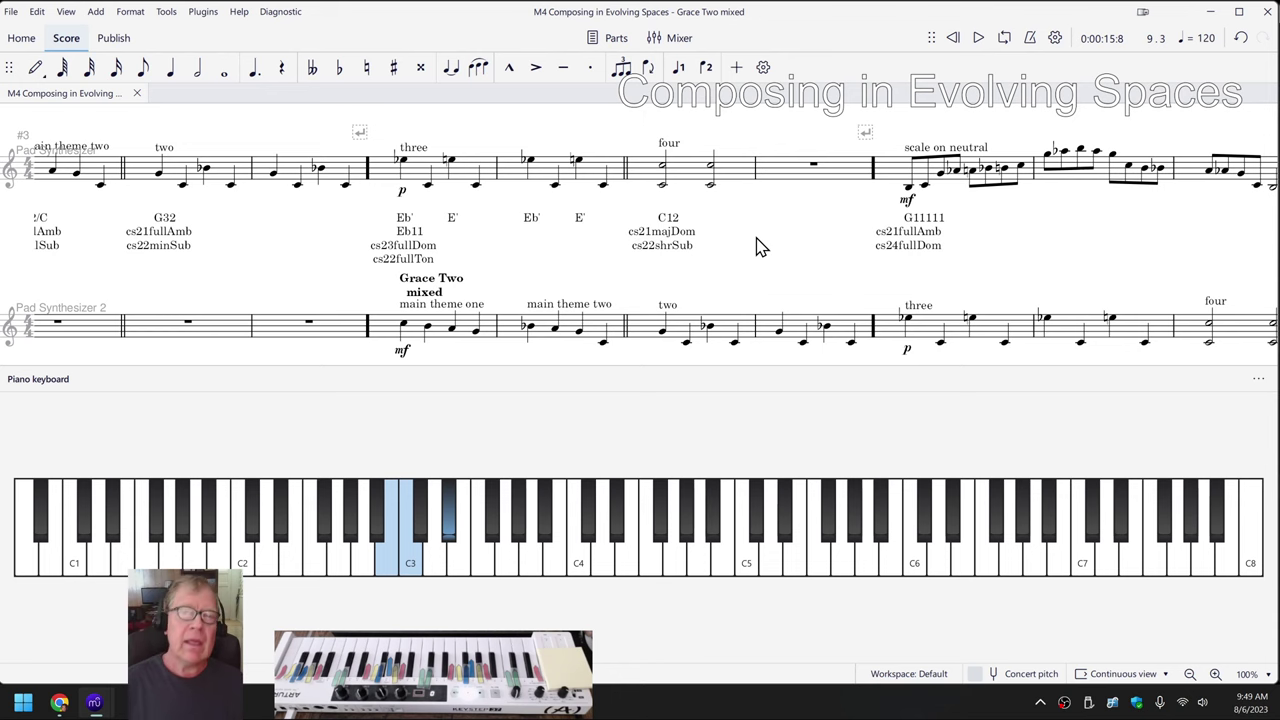
Review the Ideas Next Time entries: revisit Grace Two and extend reference scores to cs22–cs24
left_click(59, 705)
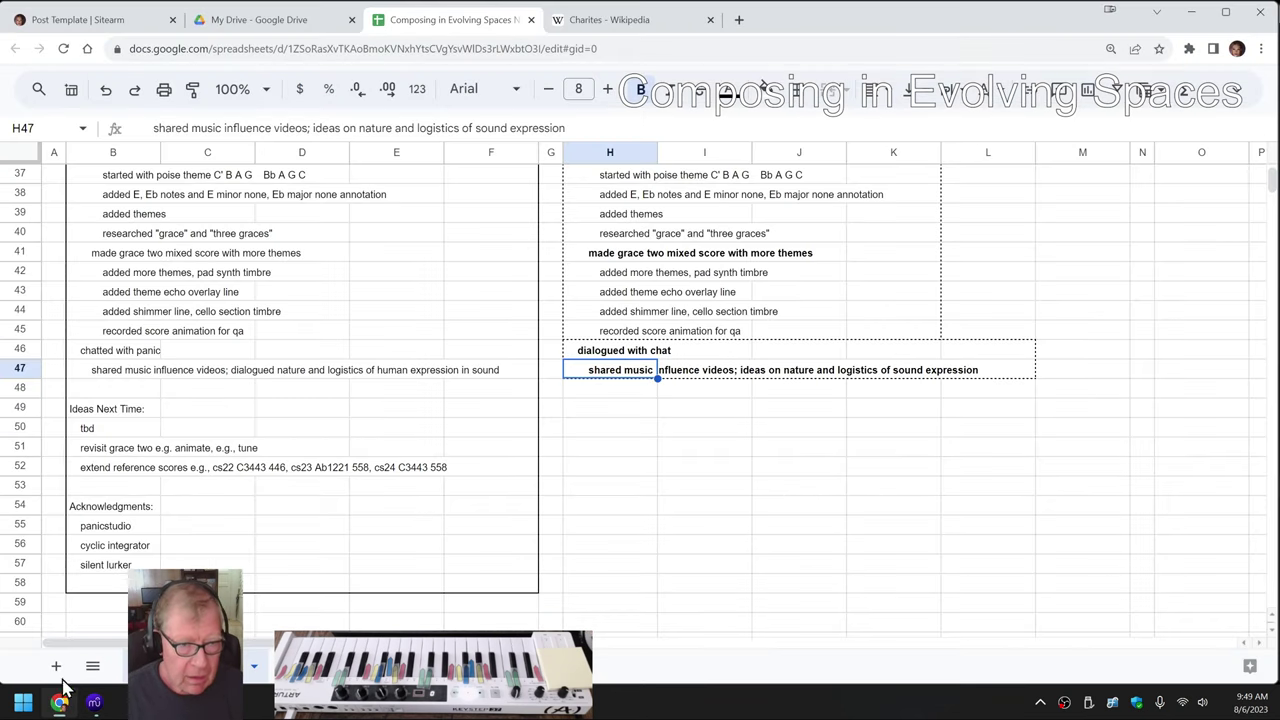
left_click(95, 449)
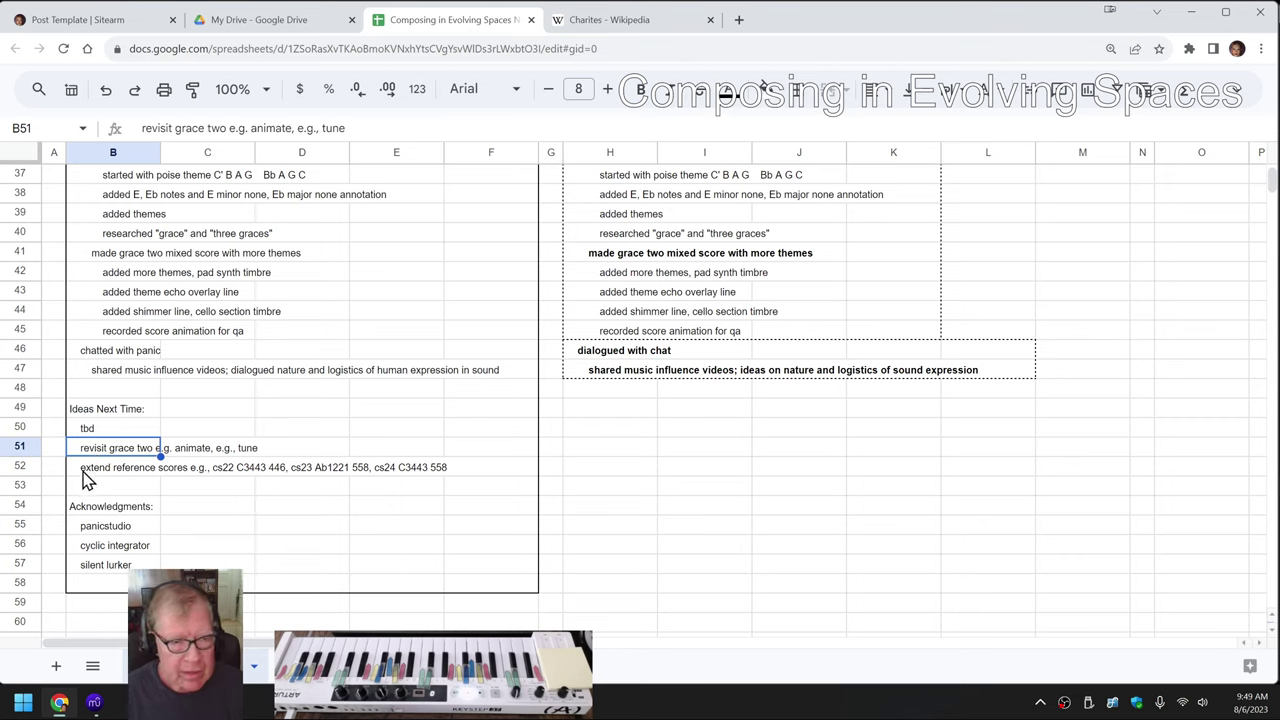
left_click(84, 470)
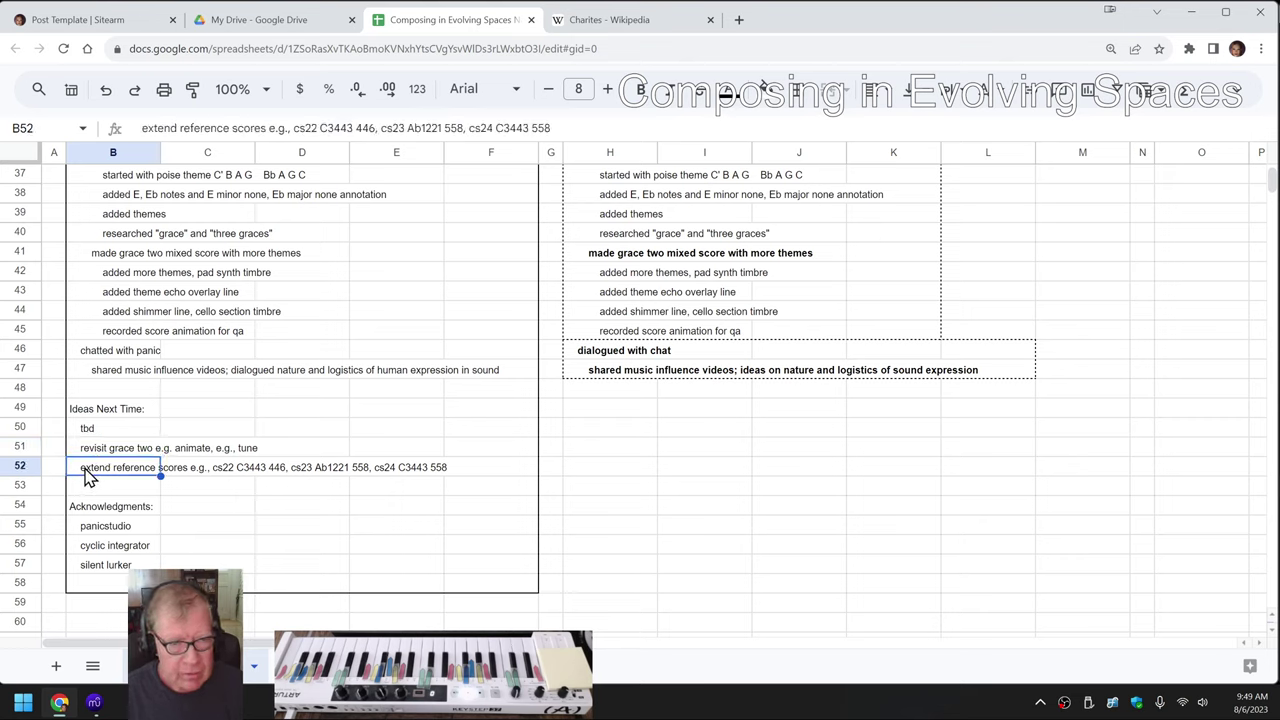
Review the Acknowledgments entries and the shared music influence note in H47
left_click(110, 533)
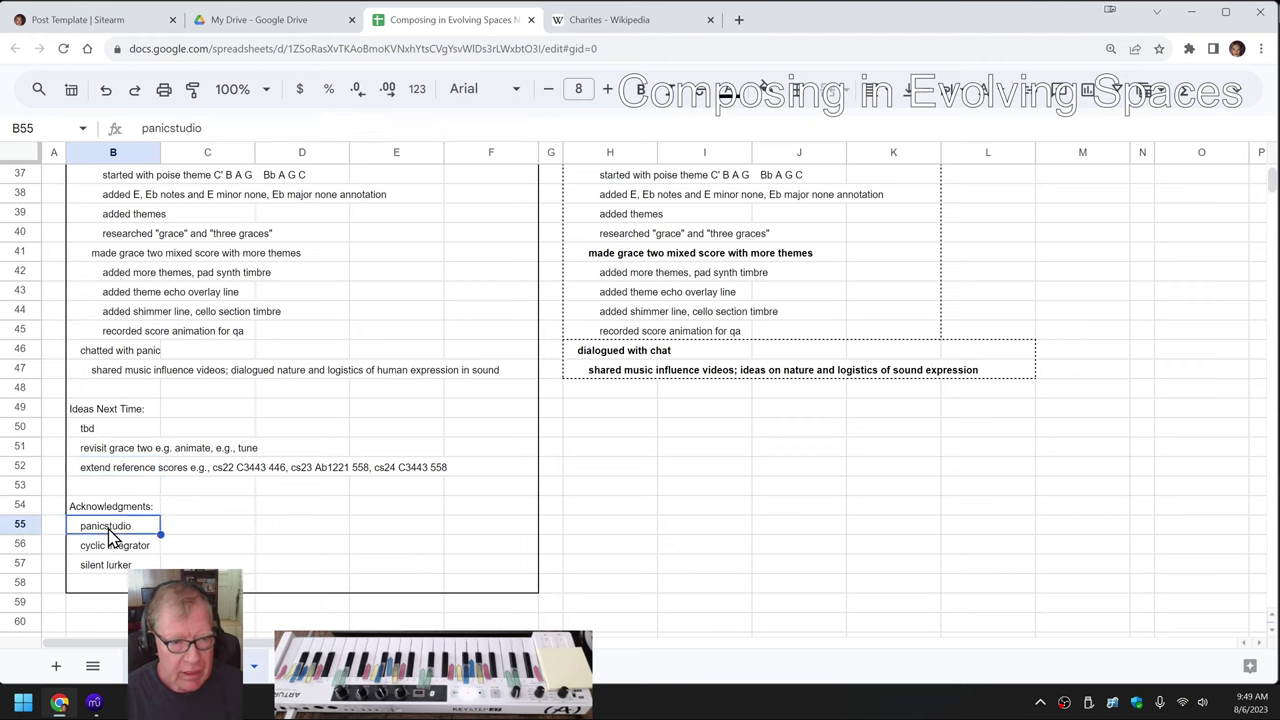
left_click(640, 372)
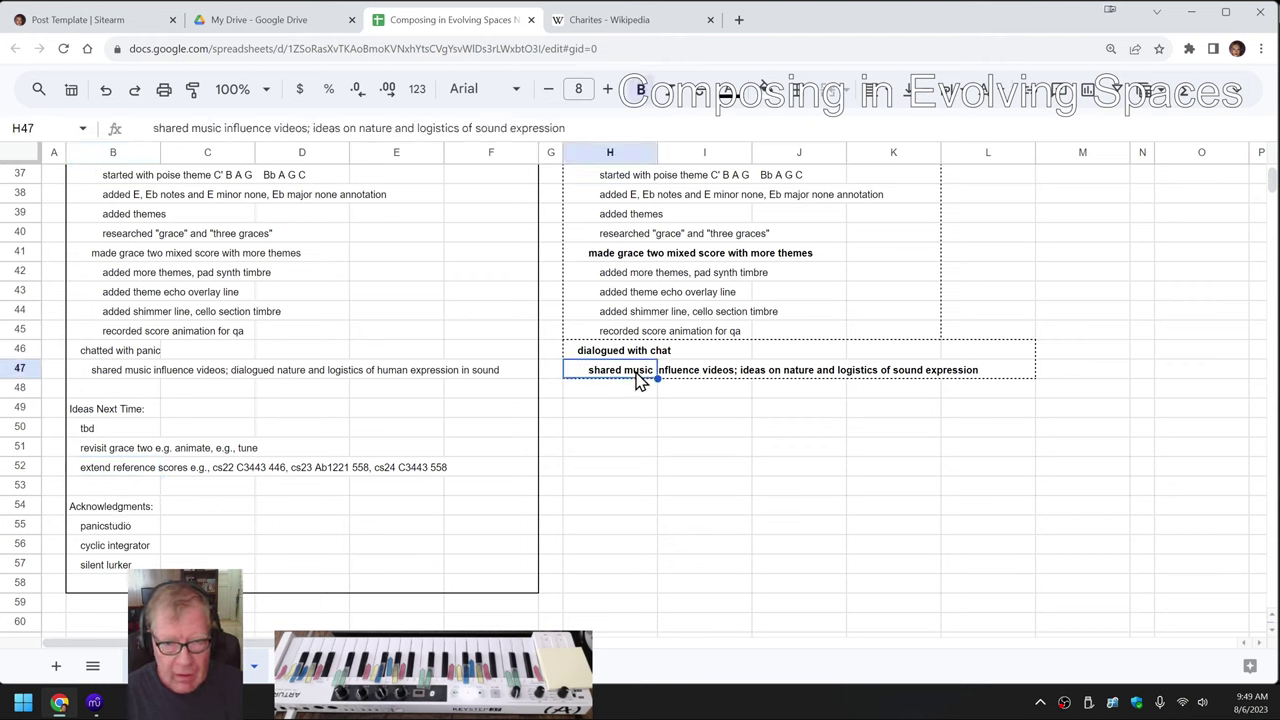
left_click(117, 548)
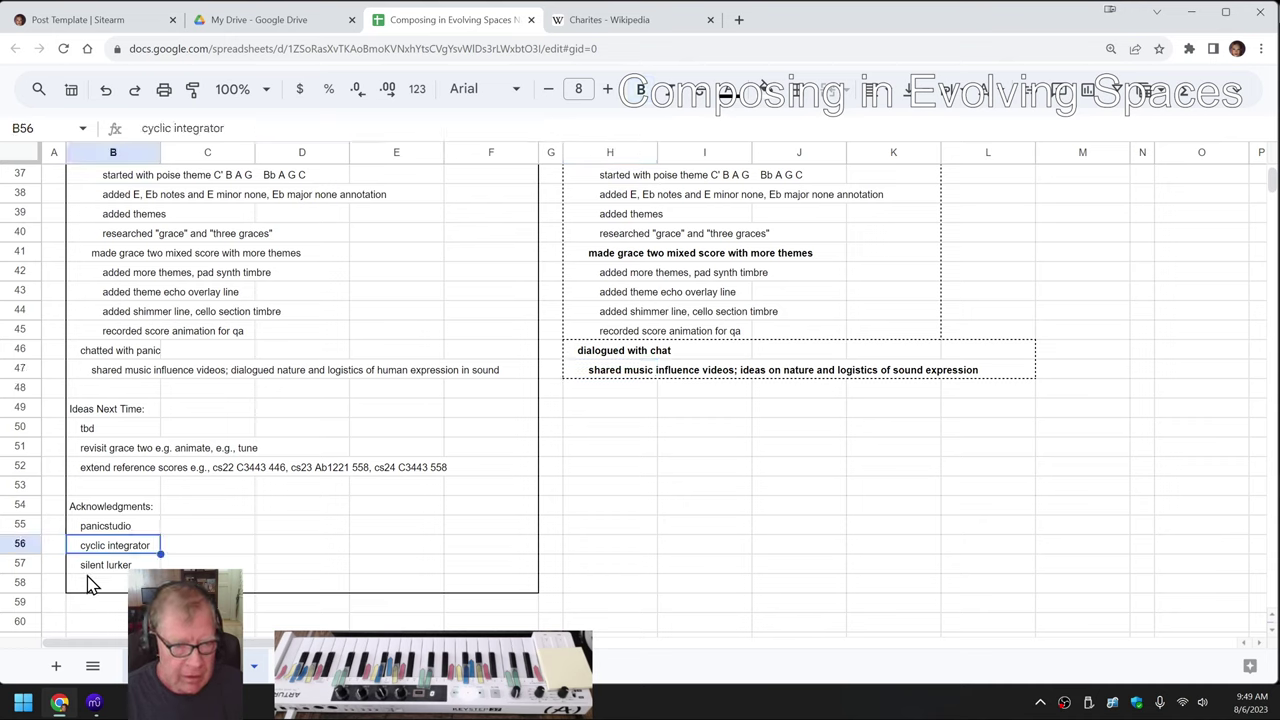
left_click(90, 566)
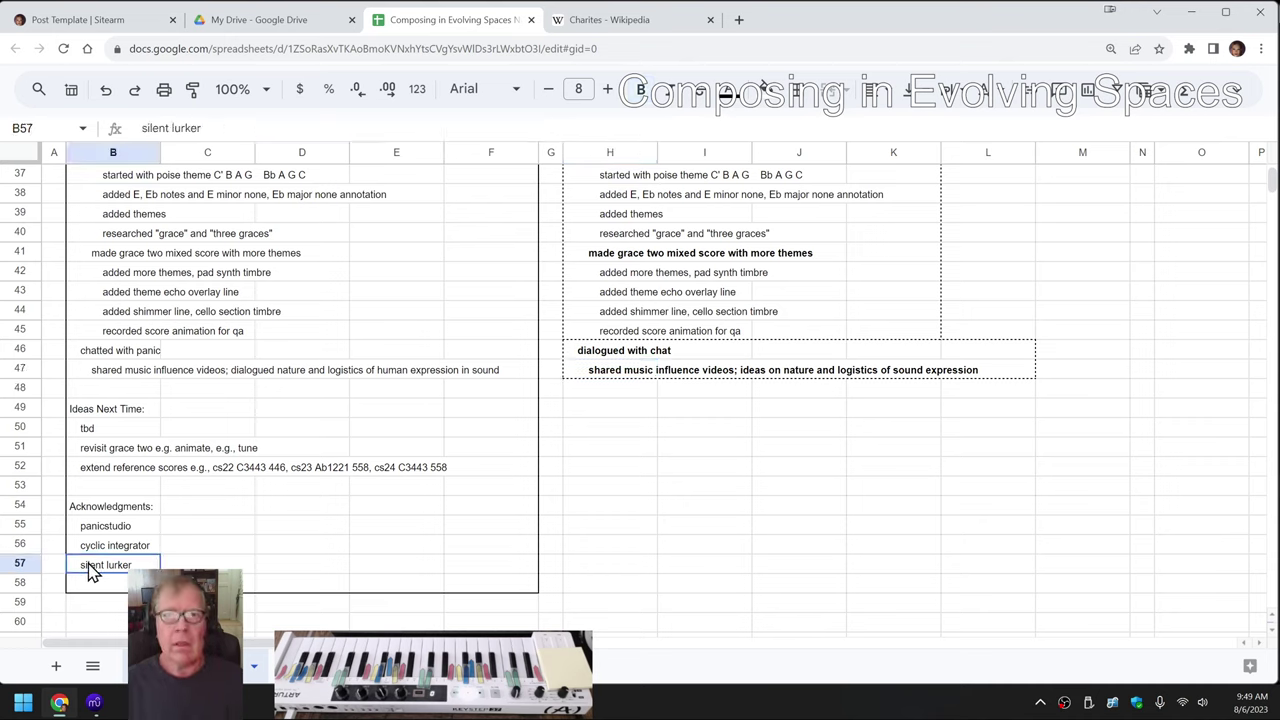